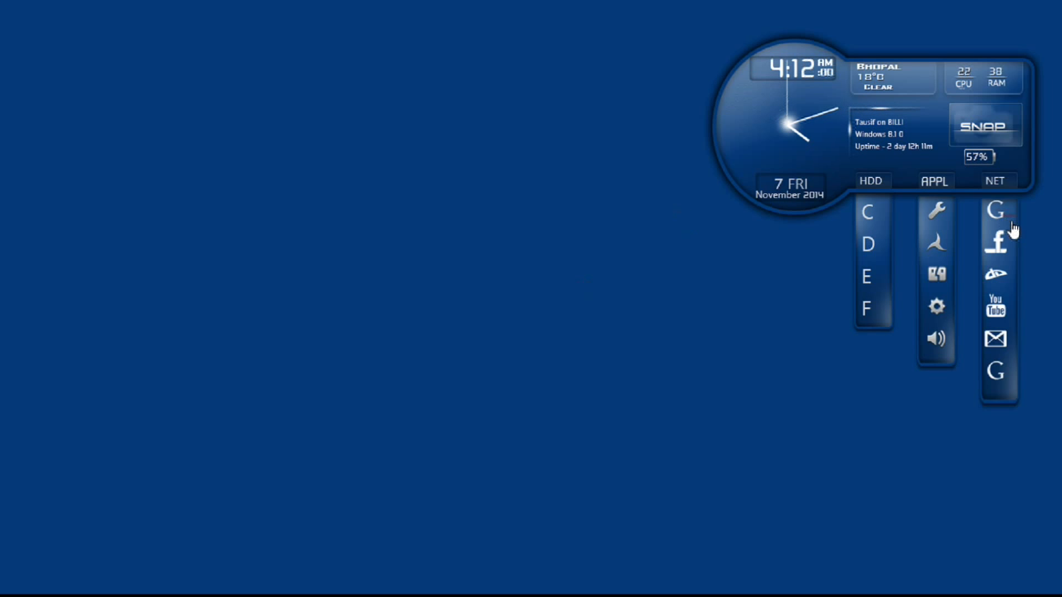
Step: Go from Google's home page to Blogger and open the overview of the Billi blog
click(995, 211)
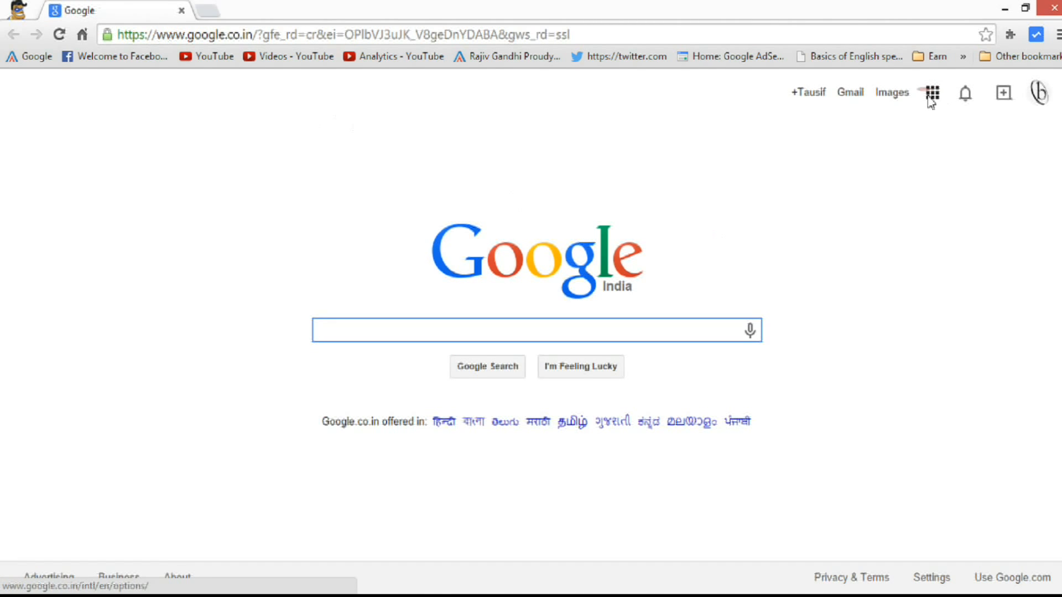
click(931, 94)
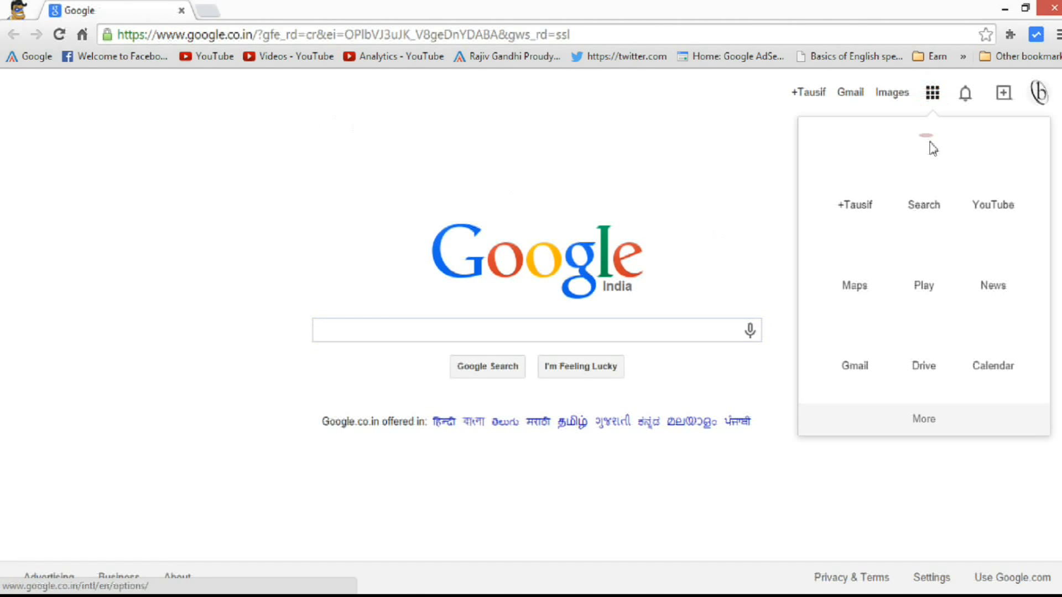
click(912, 437)
click(1004, 194)
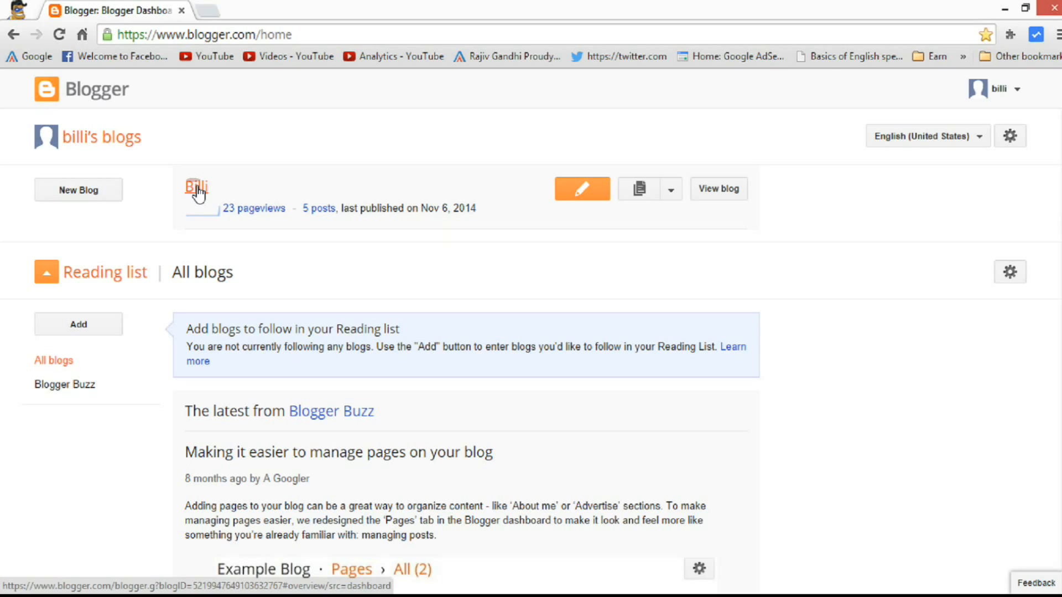
click(197, 188)
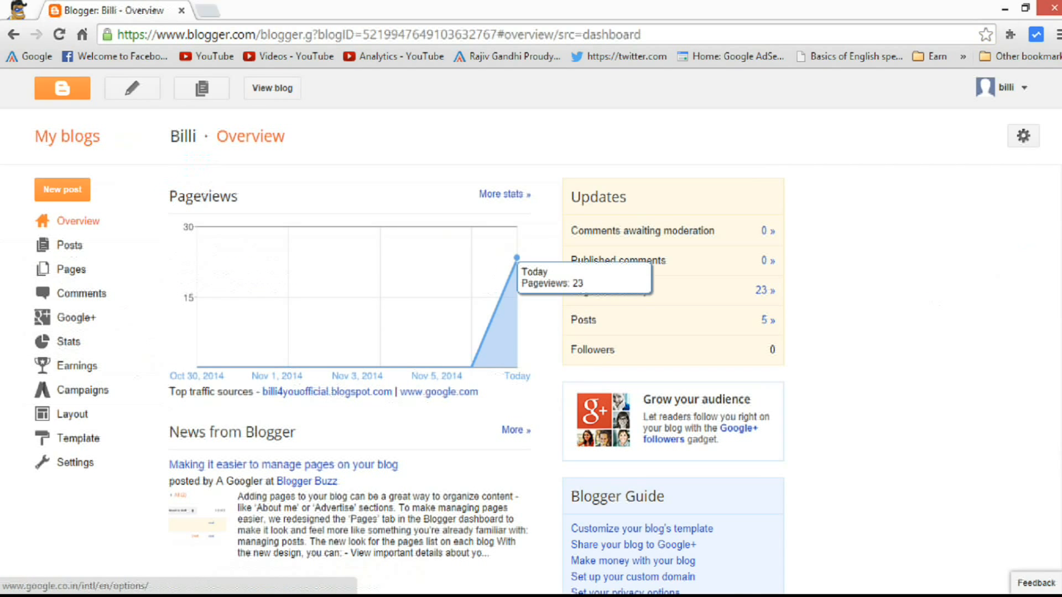
scroll(1053, 277, down, 1)
scroll(1059, 293, up, 1)
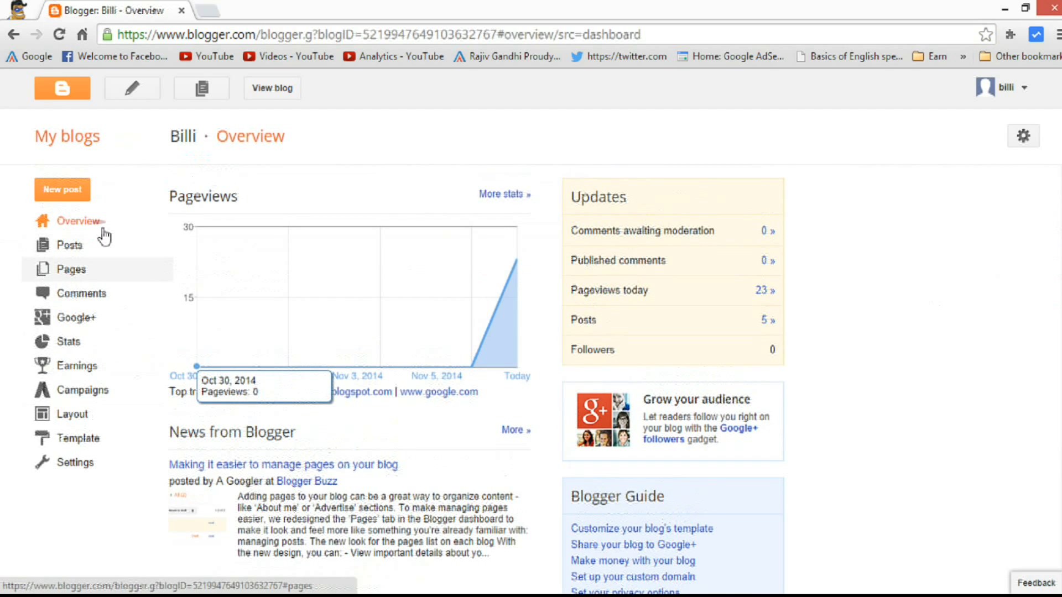
Step: View the live Billi blog and load billi4you.blogspot.in in a separate browser tab
click(278, 101)
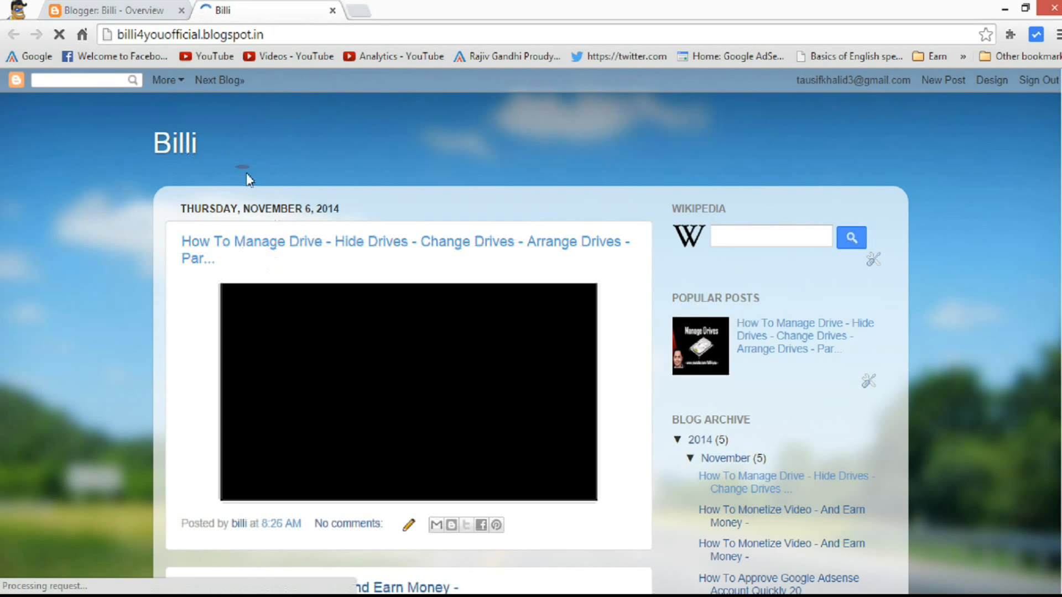
click(358, 11)
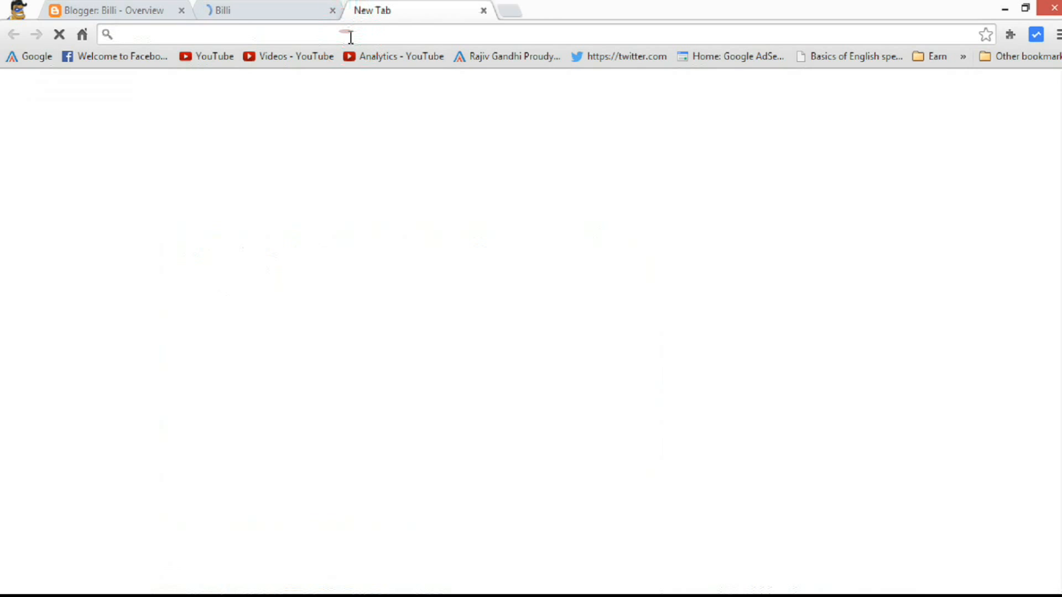
text(billi4you.blogspot.in)
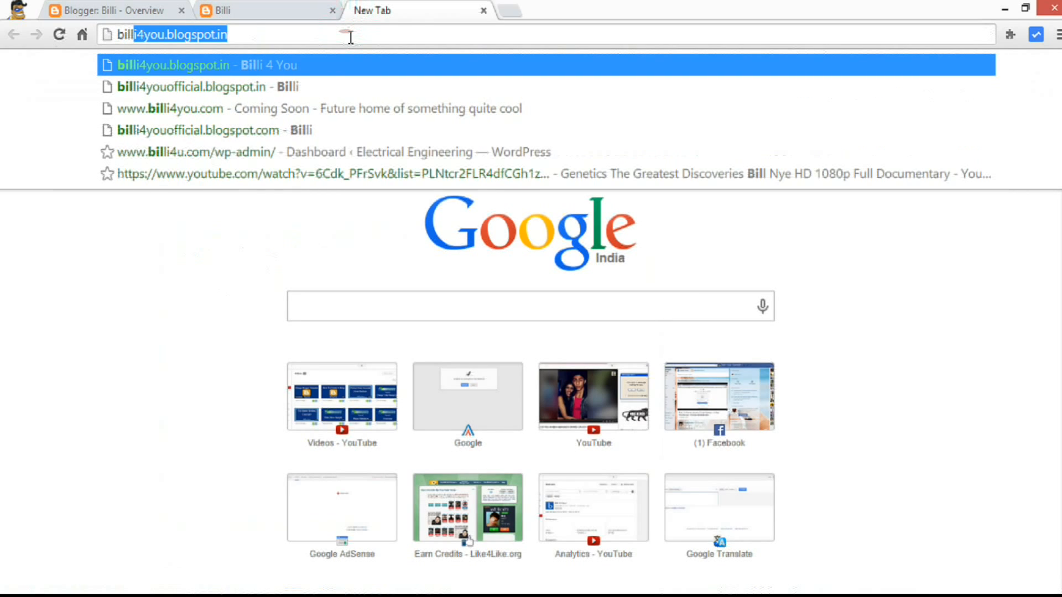
key(Return)
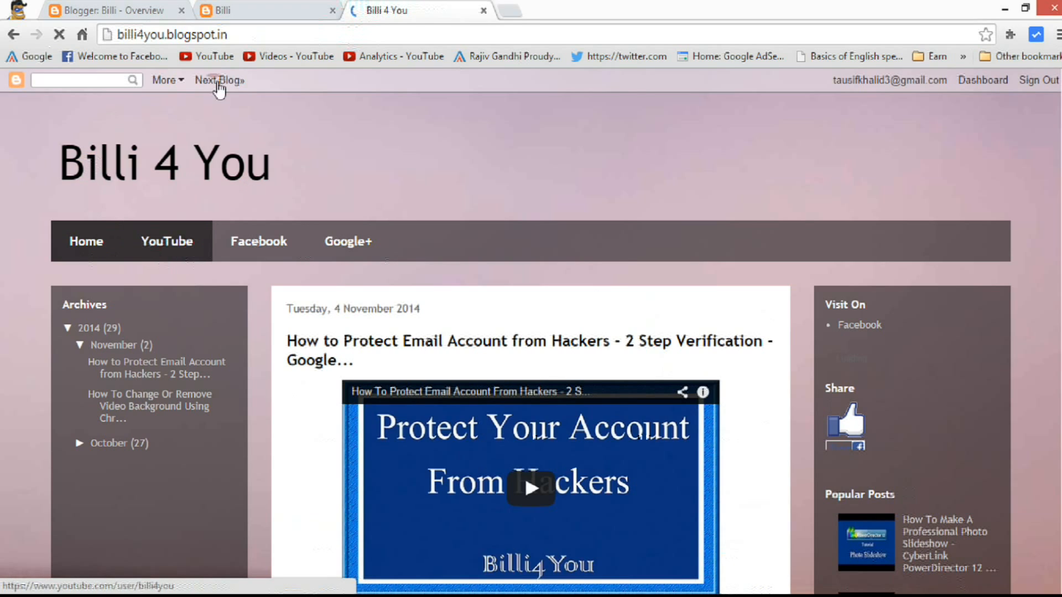
Step: Compare the area beneath the header on the live Billi blog and the Billi 4 You blog
click(286, 10)
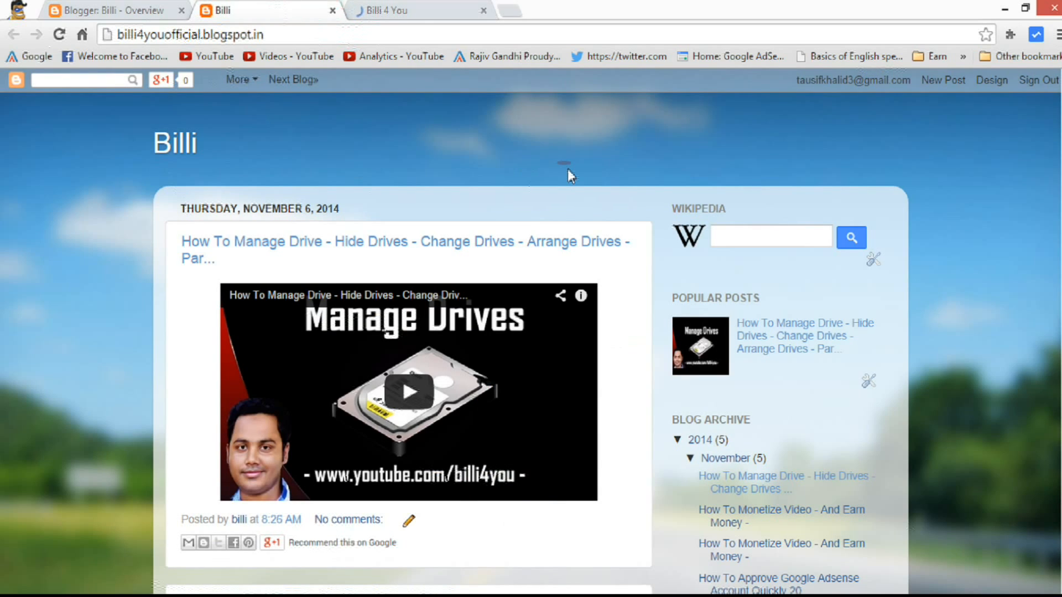
click(462, 17)
click(284, 12)
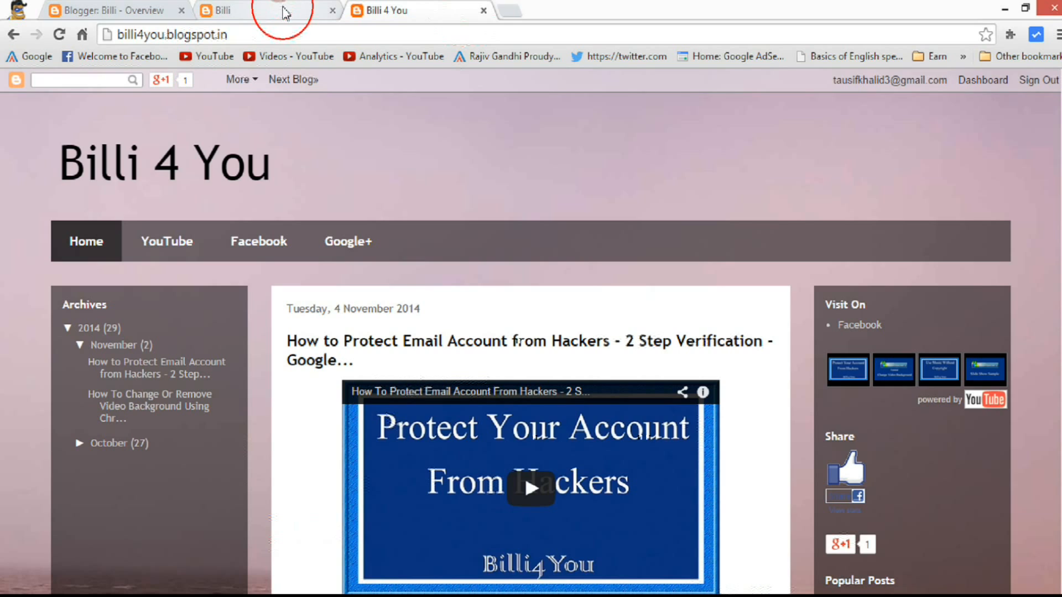
Step: Publish a new post titled "Tutorial" with the text "Hello World" and reload the live Billi blog to check it
click(109, 14)
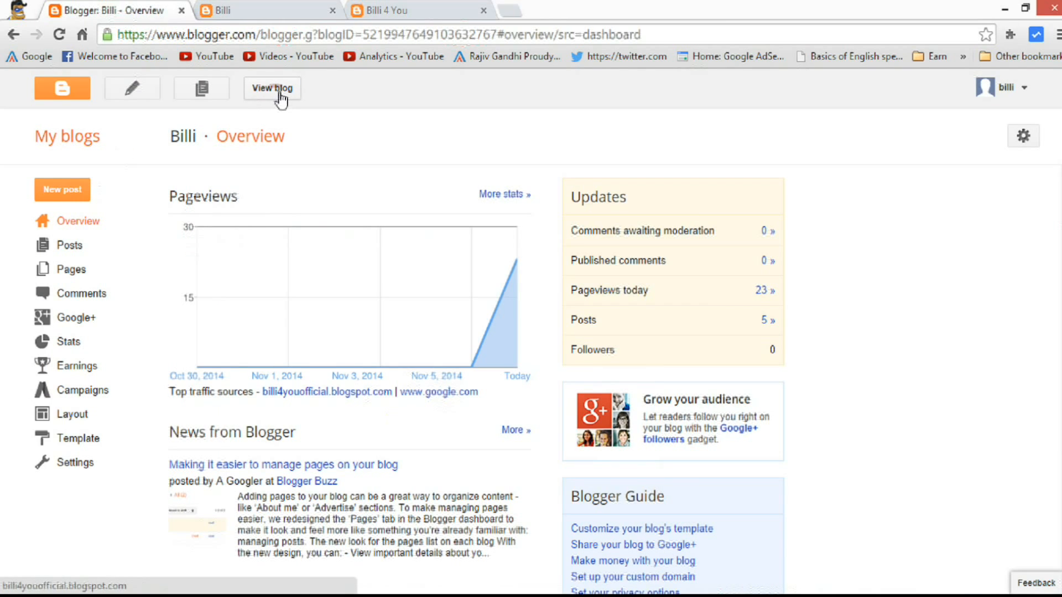
click(70, 191)
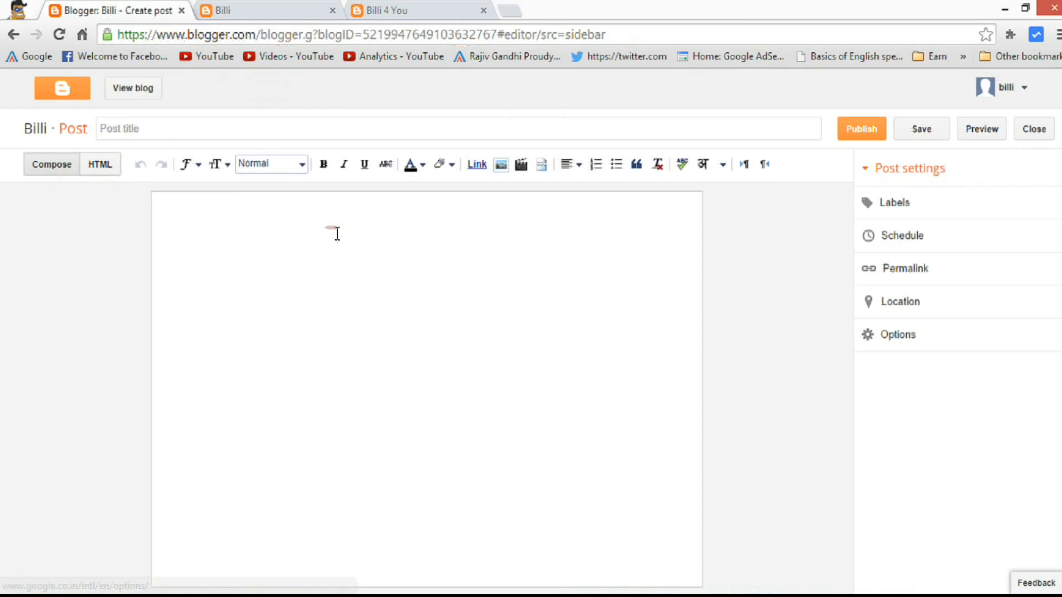
click(300, 126)
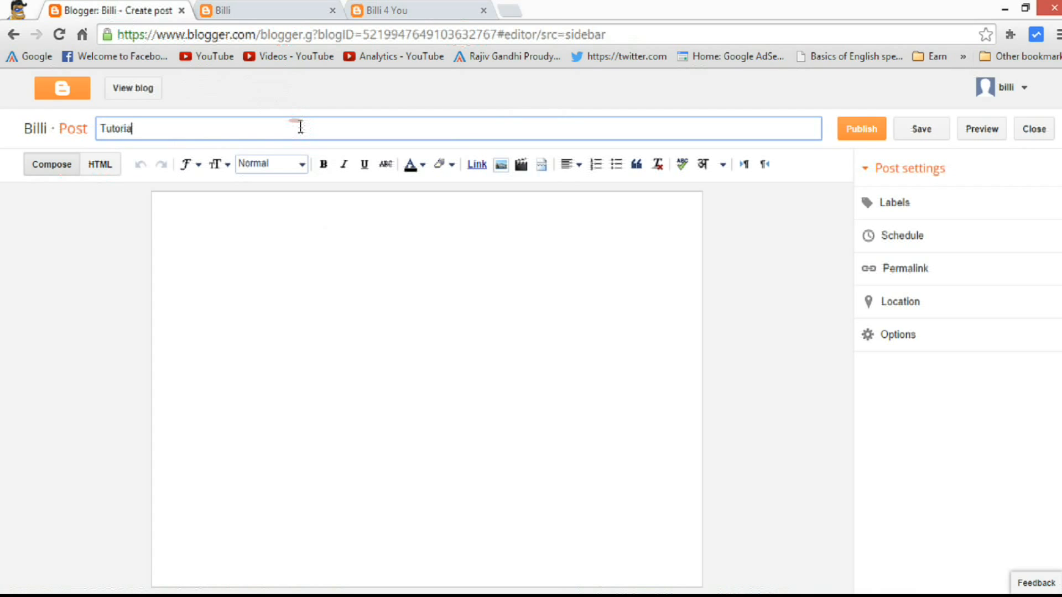
click(282, 275)
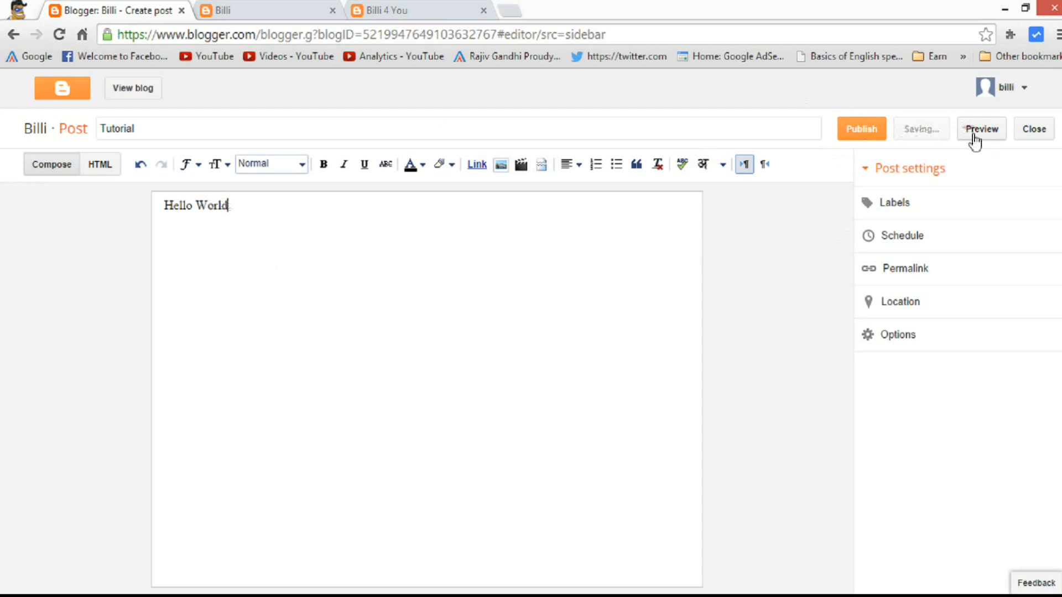
click(876, 131)
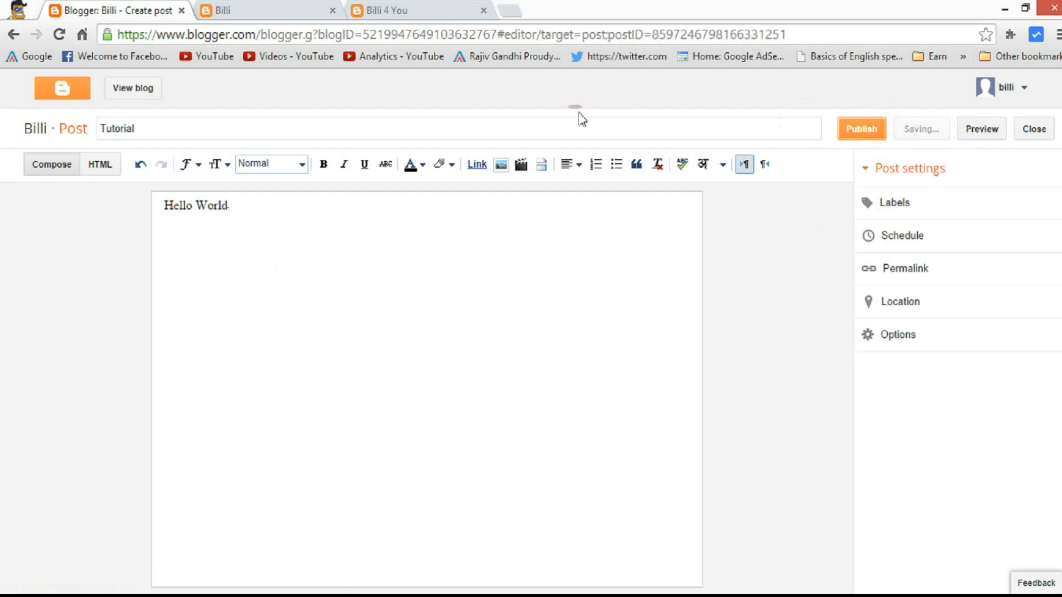
click(277, 13)
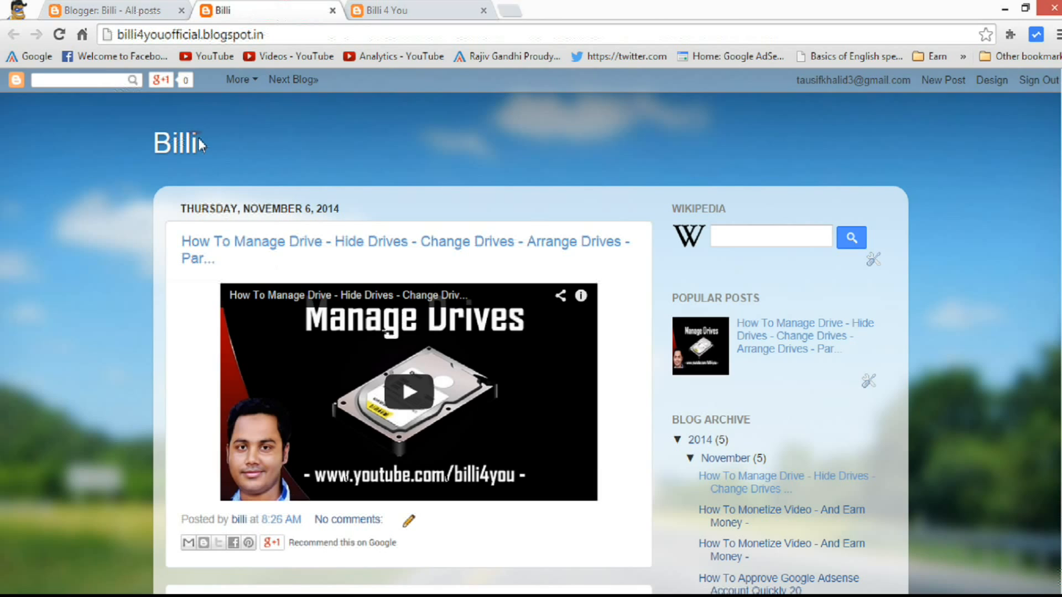
click(53, 36)
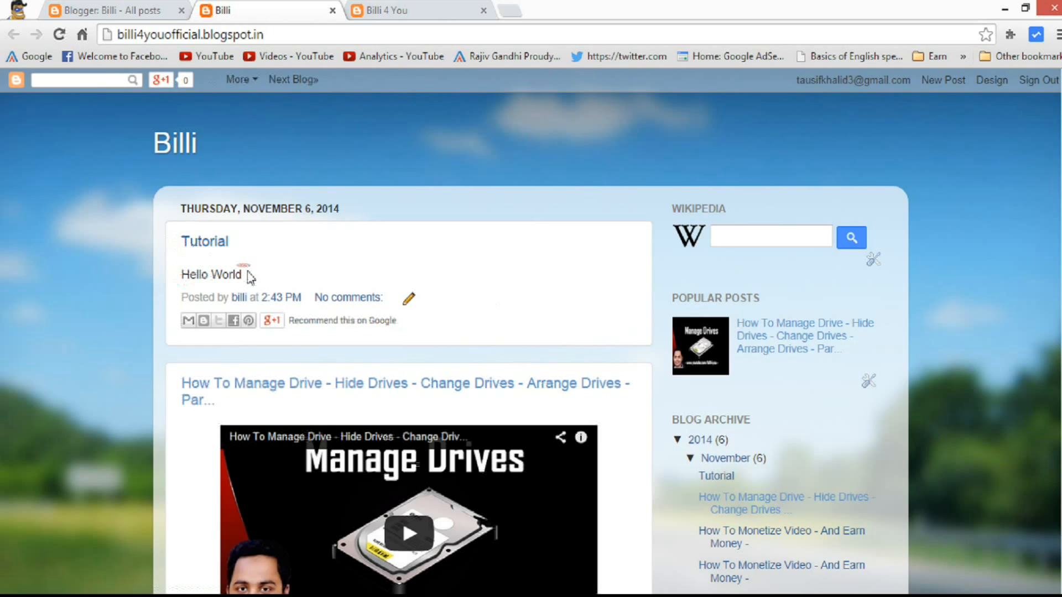
Step: Add a Pages gadget showing the Home page beneath the header in the Billi blog's layout
click(130, 12)
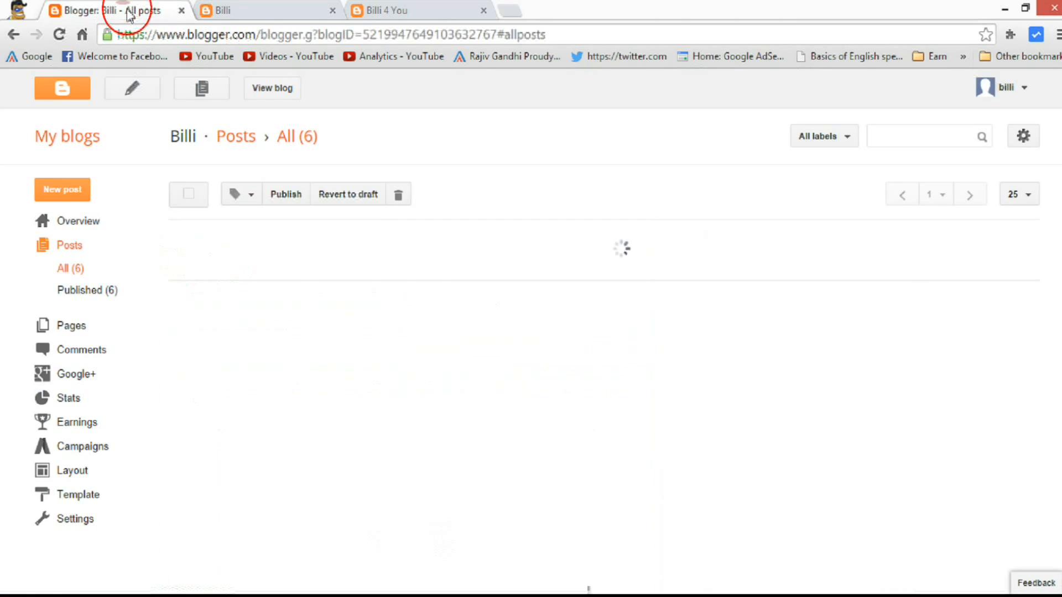
click(92, 480)
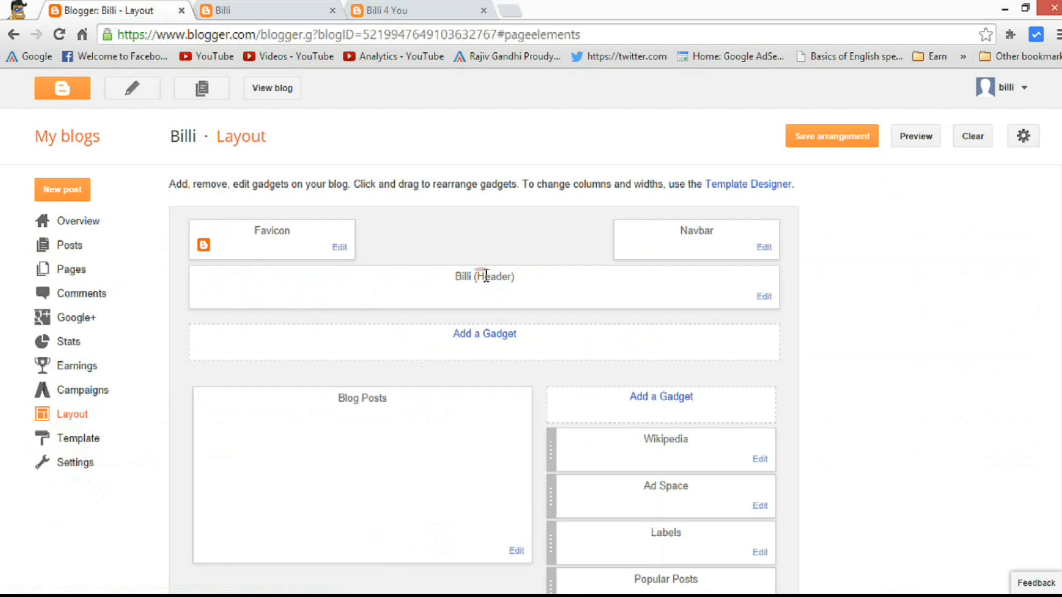
click(492, 338)
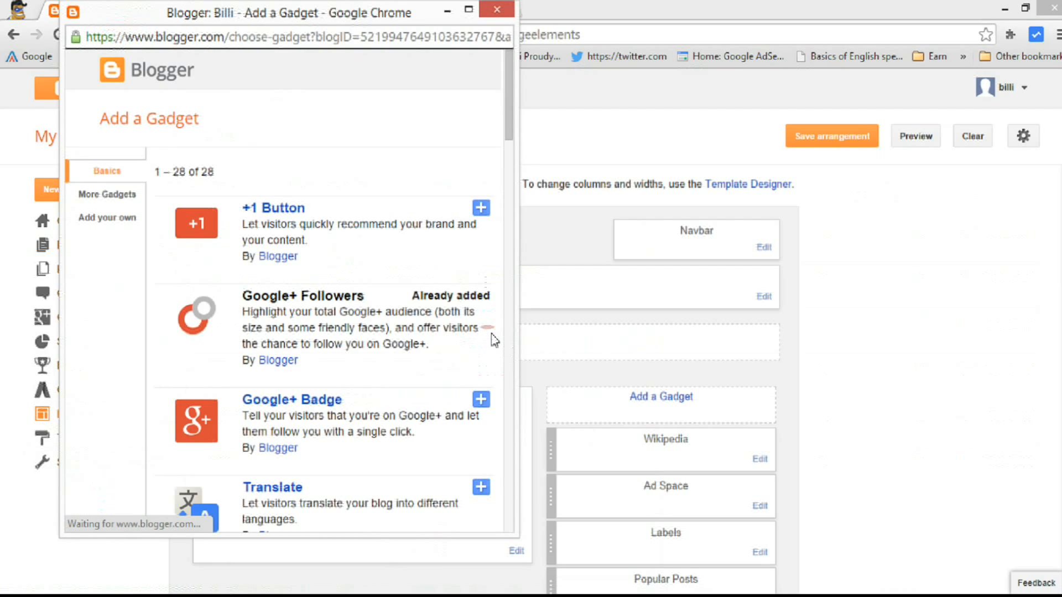
drag(507, 112, 338, 217)
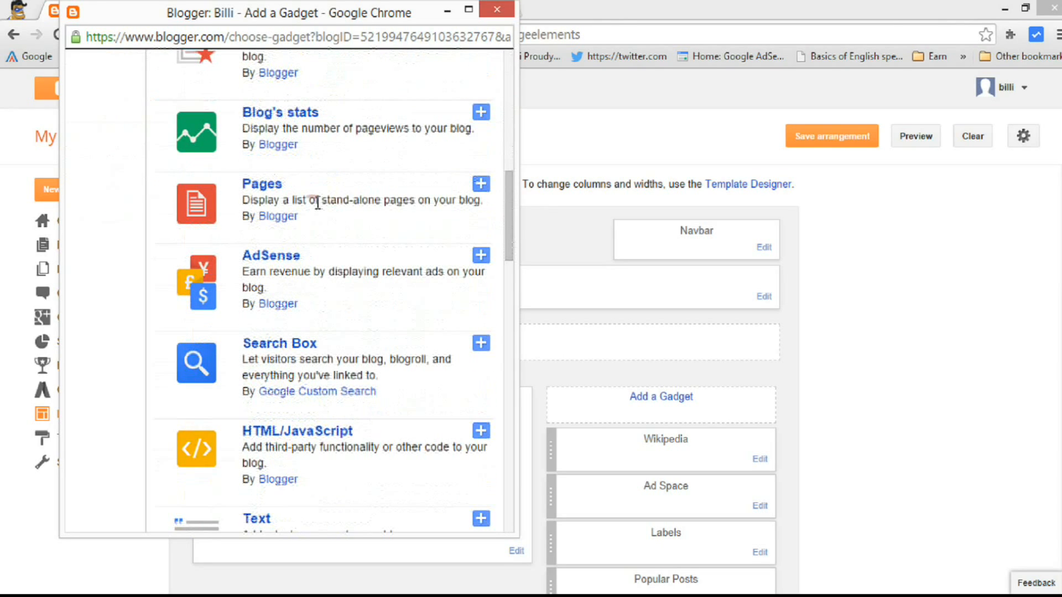
click(481, 185)
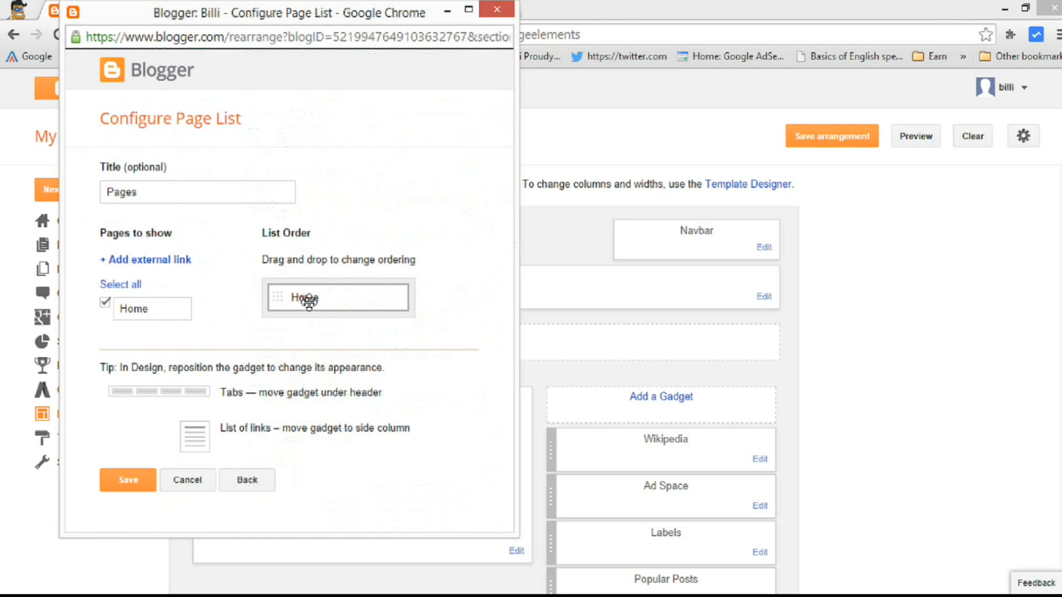
click(179, 261)
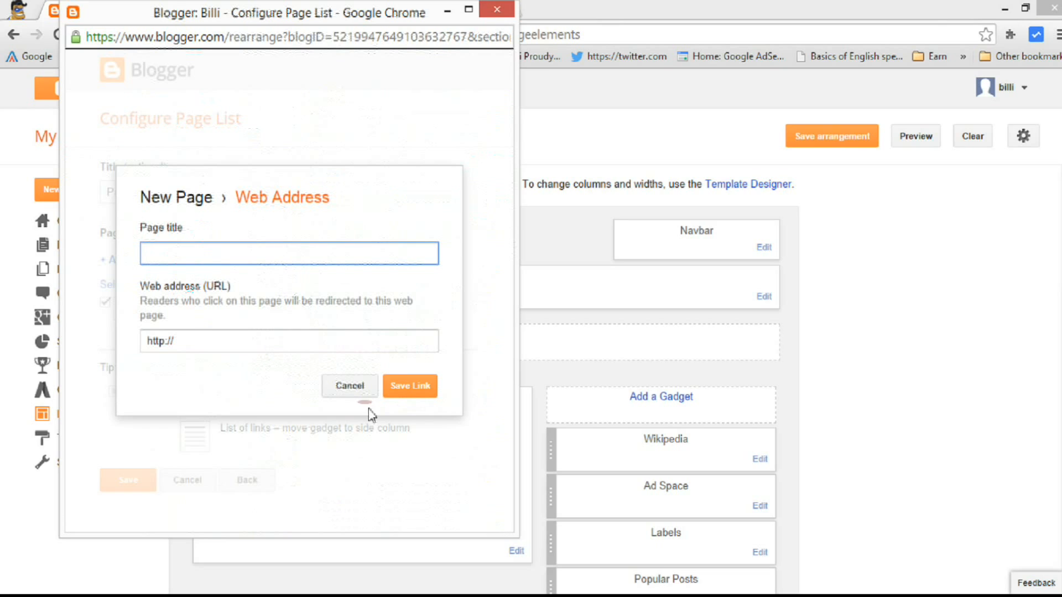
click(345, 384)
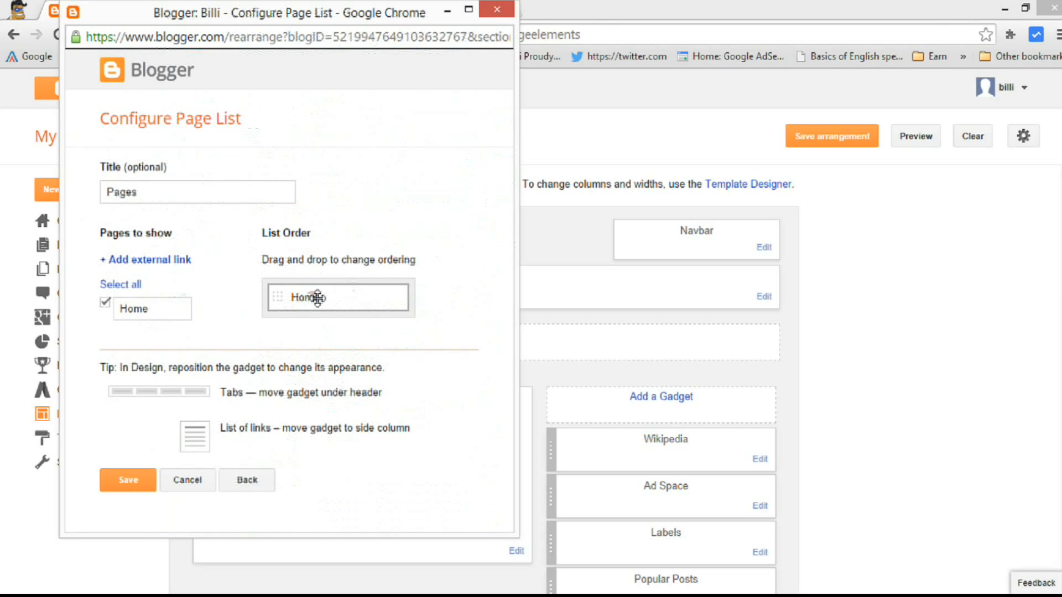
click(113, 484)
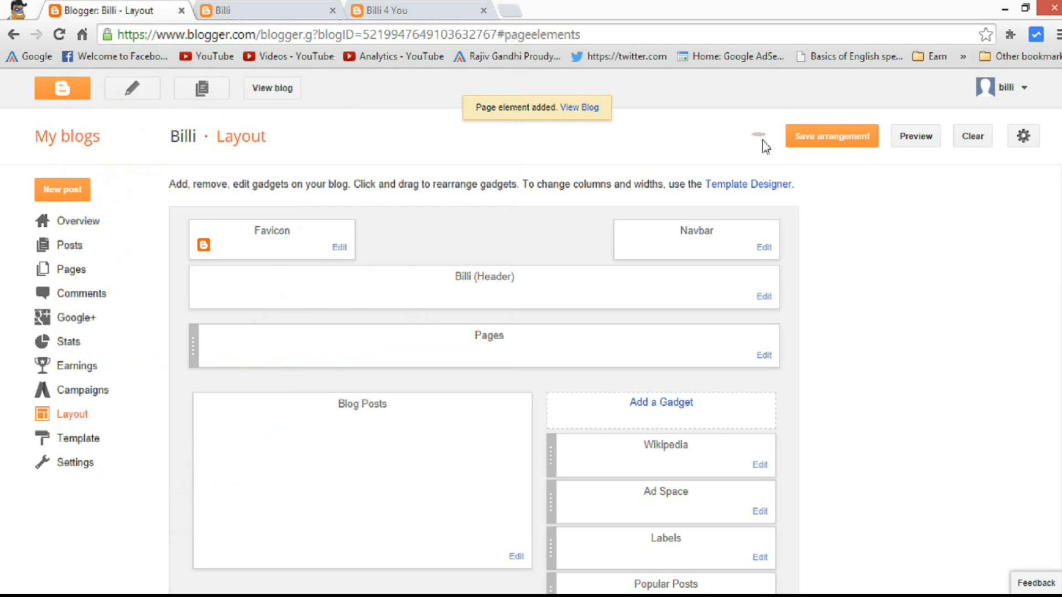
Step: Save the layout arrangement and reload the live Billi blog to check the page tabs
click(811, 149)
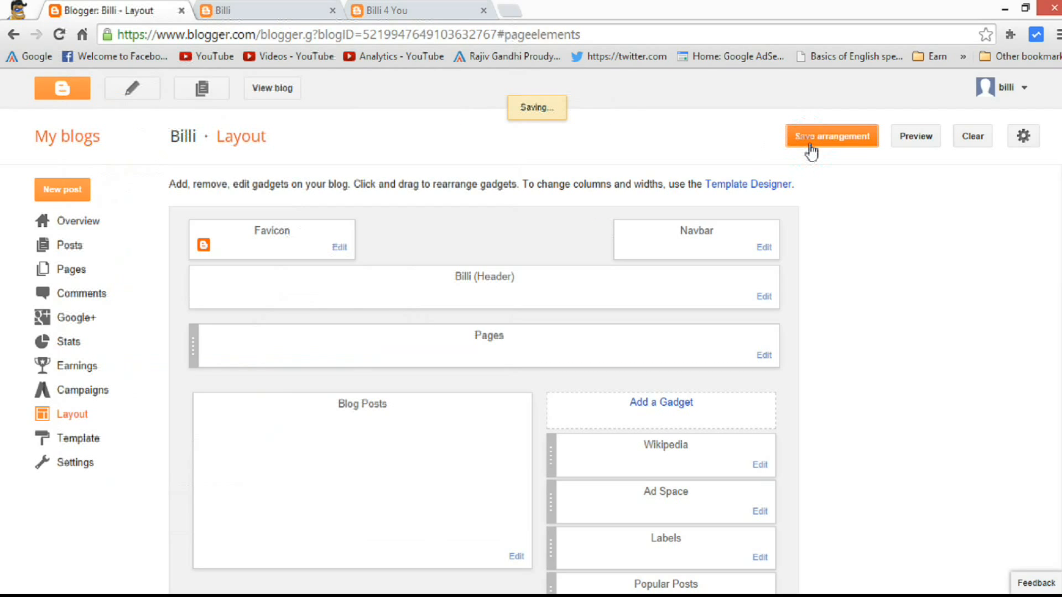
click(279, 15)
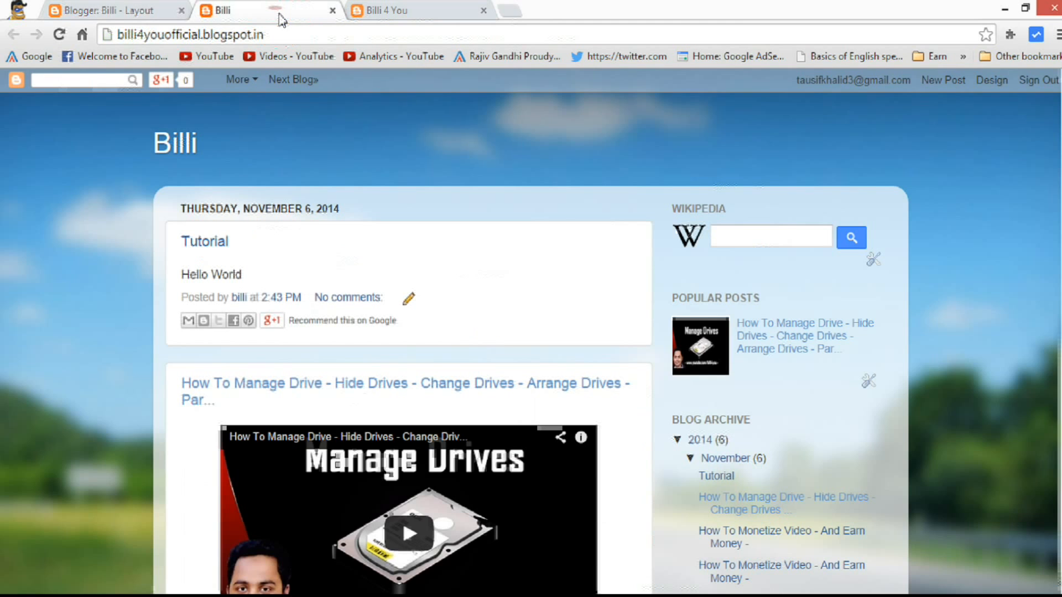
click(60, 35)
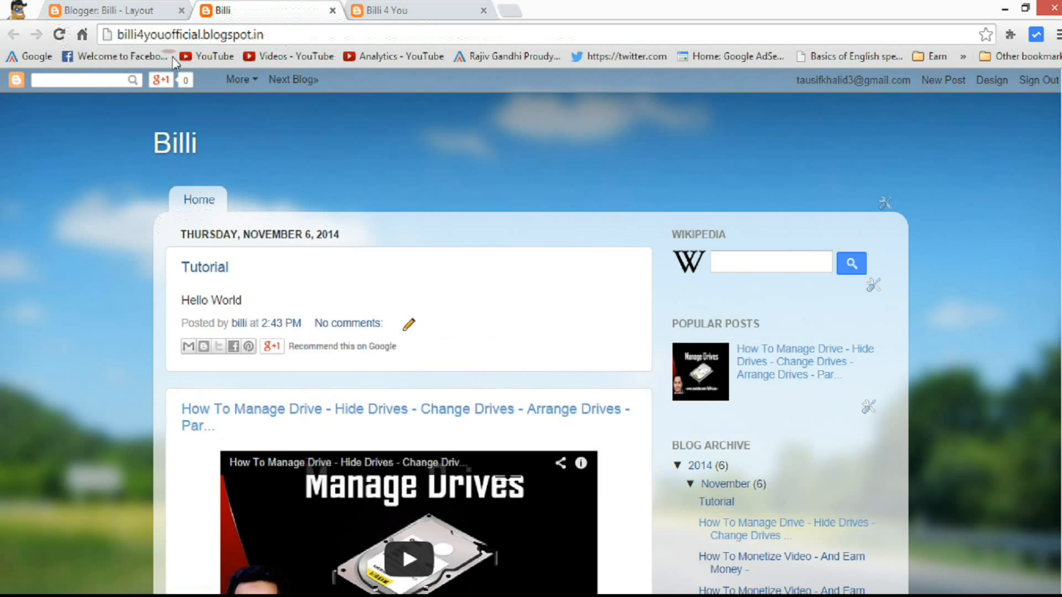
Step: Write a new Billi blog post titled "Facebook" with the text "Like Me On Facebook"
click(143, 11)
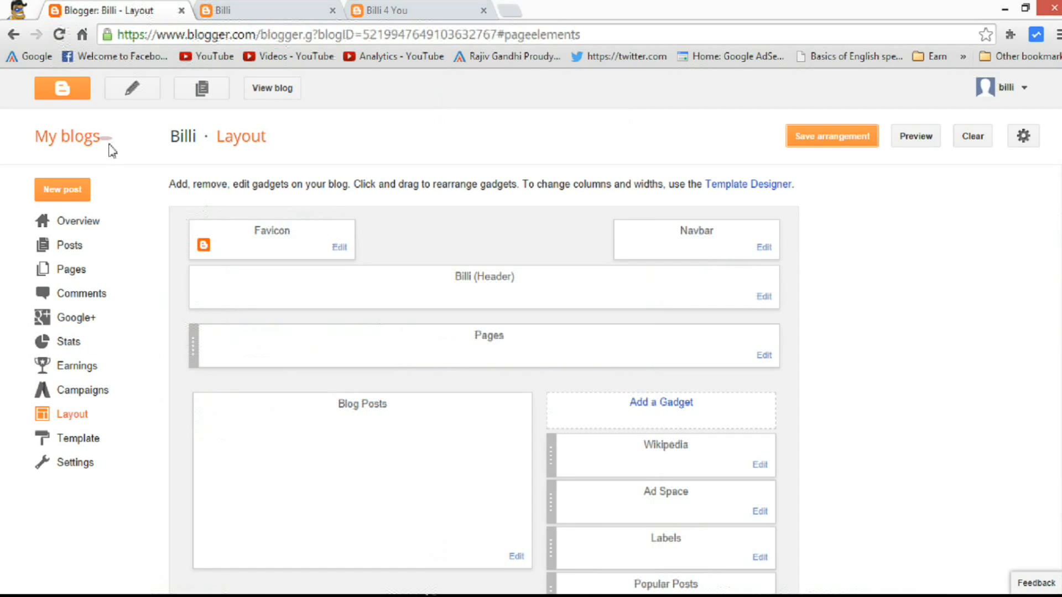
click(76, 189)
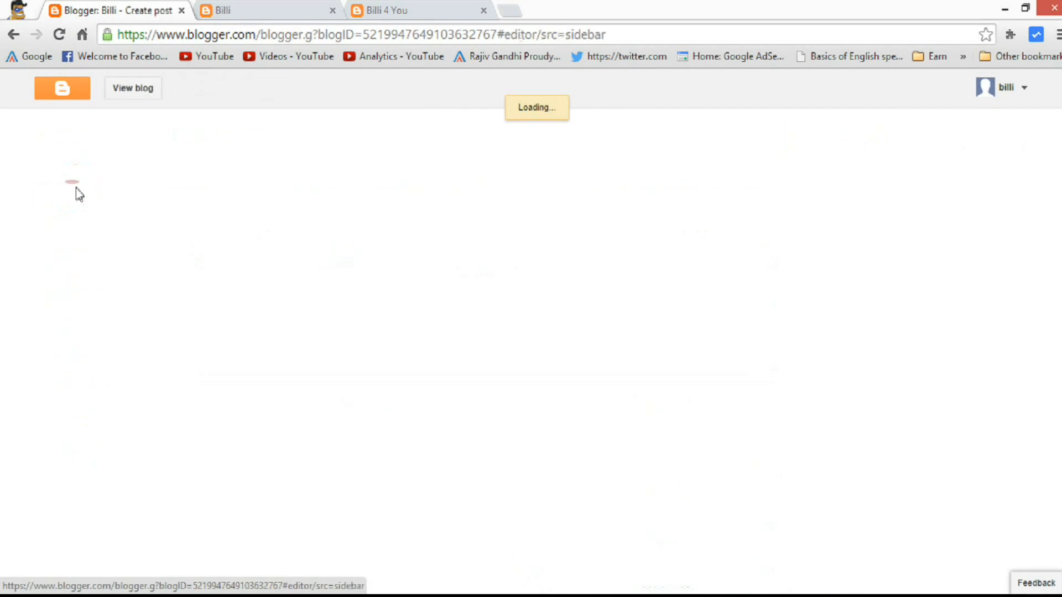
click(285, 245)
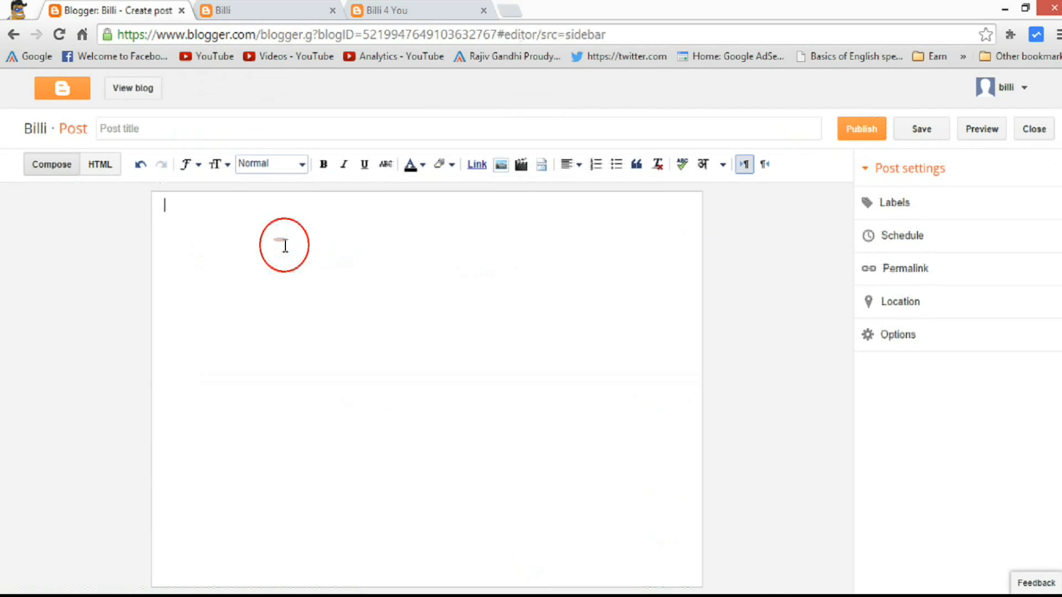
click(231, 126)
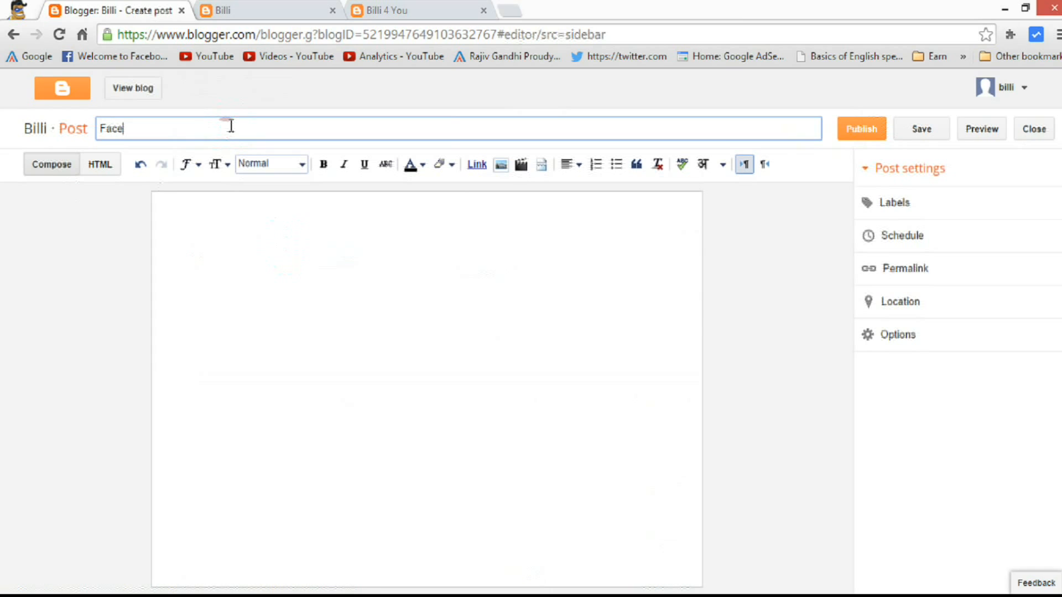
click(231, 239)
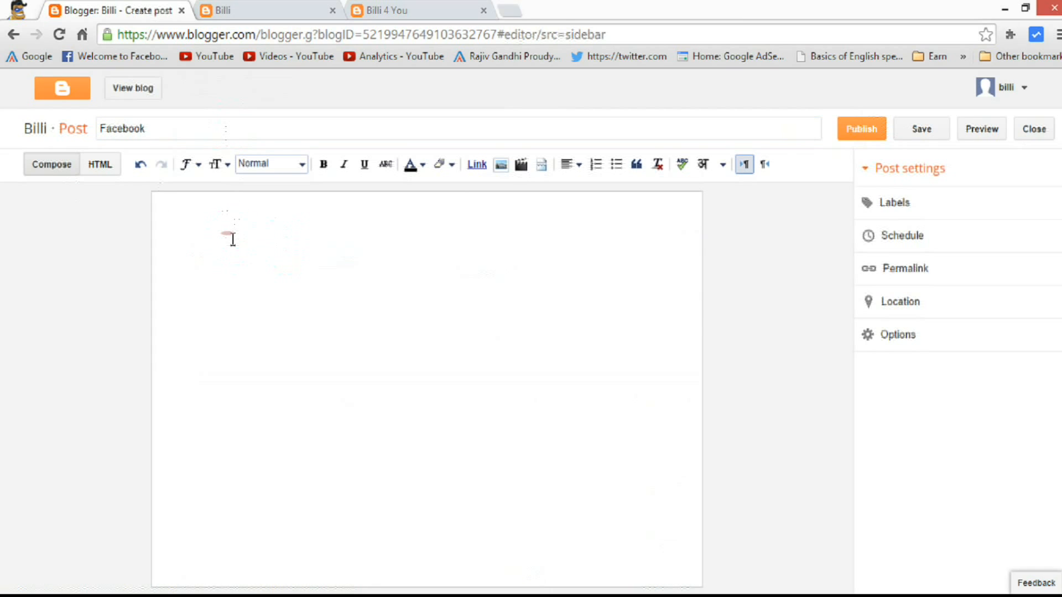
text(Like Me On Facebook)
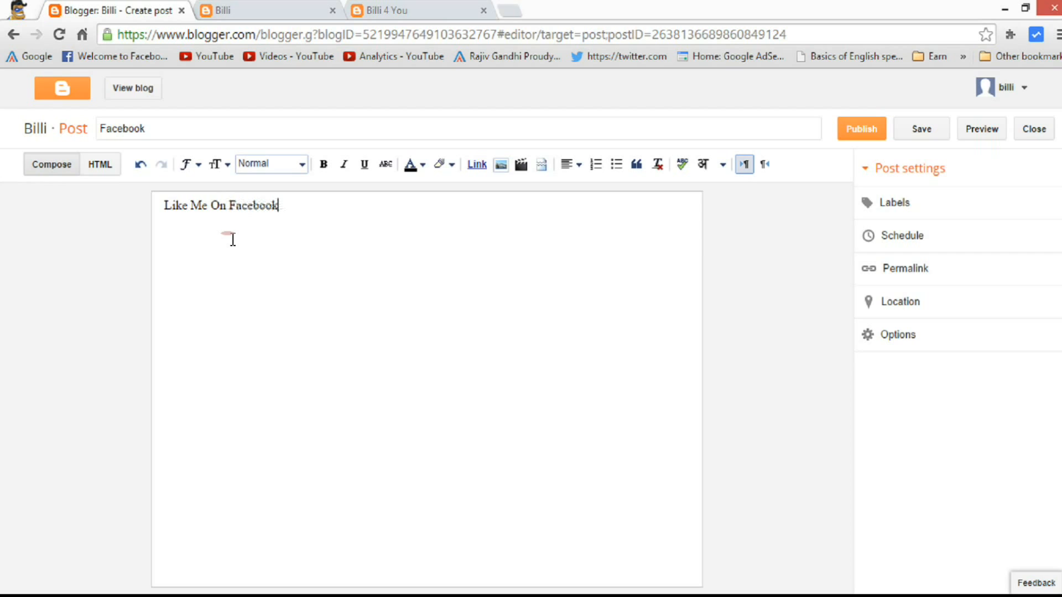
Step: Preview the "Facebook" post and return to its editor
click(233, 239)
click(990, 134)
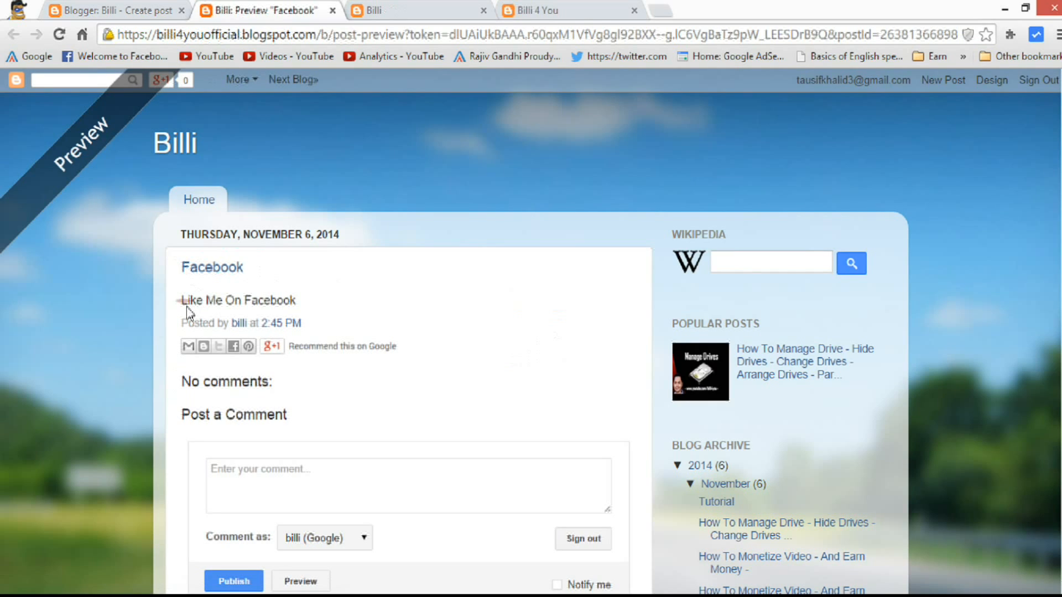
click(147, 12)
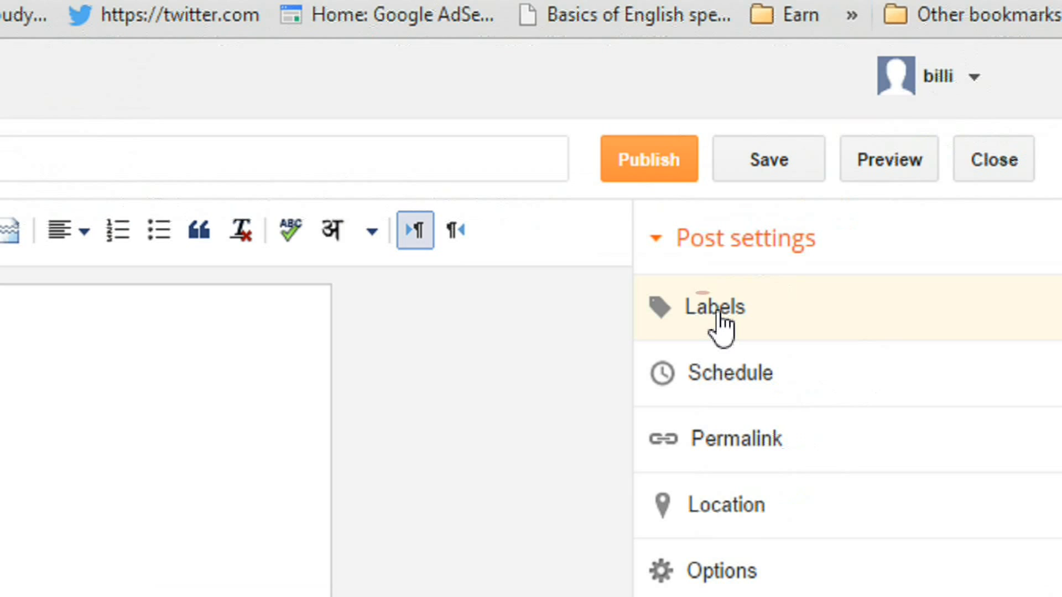
Step: Assign the label "Facebook" to the post and publish it
click(721, 327)
click(724, 412)
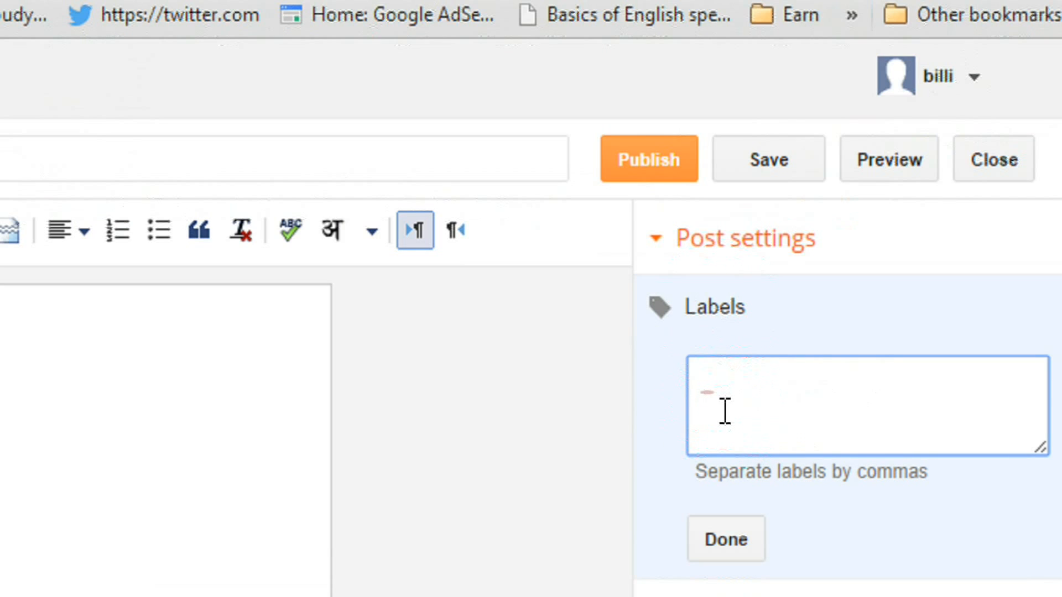
text(S)
key(BackSpace)
text(S)
key(BackSpace)
text(Facebook)
key(Tab)
click(724, 410)
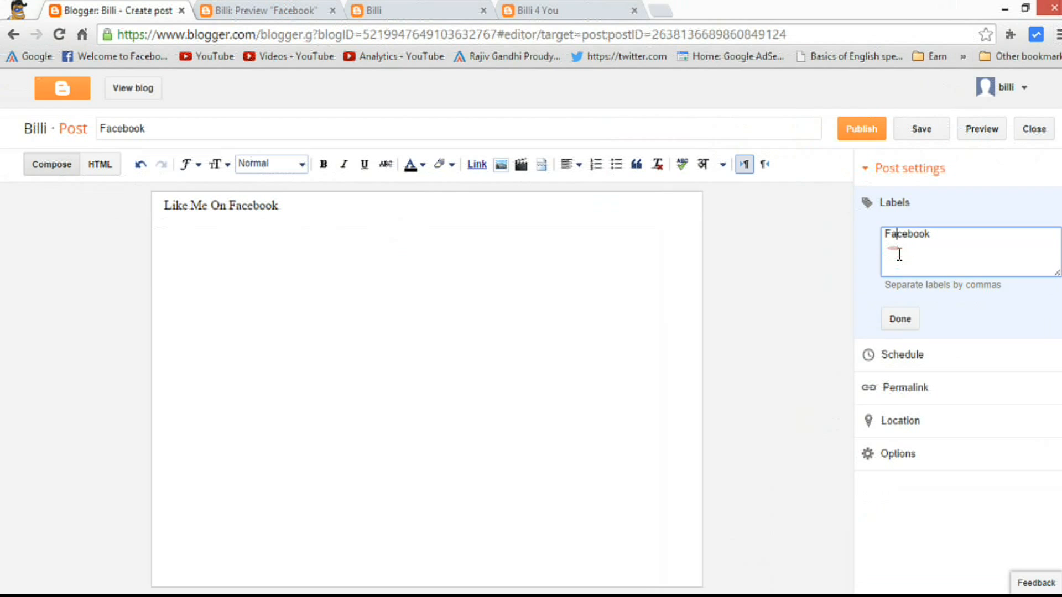
click(898, 321)
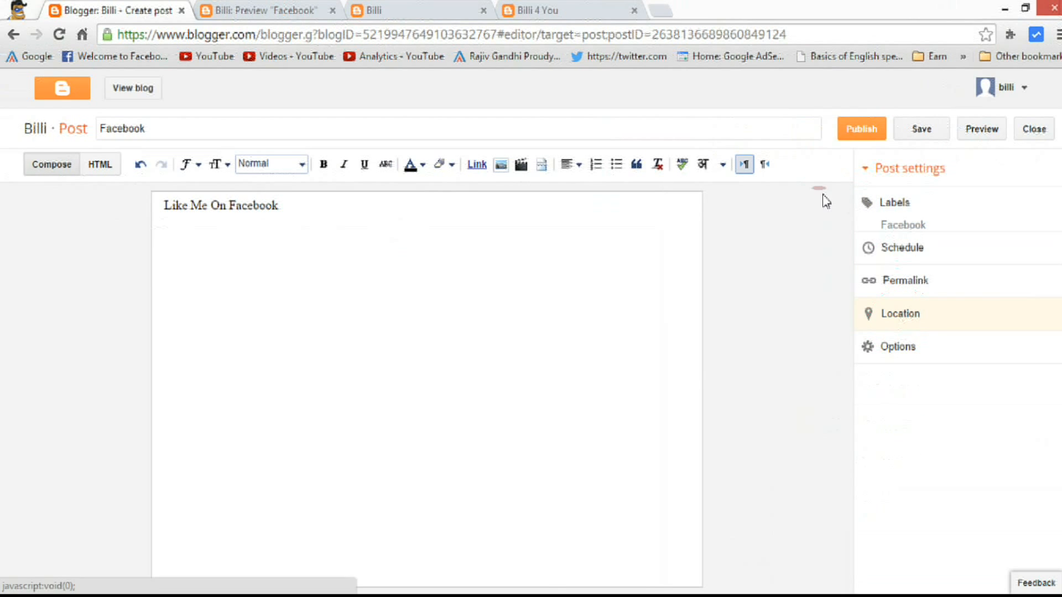
click(865, 127)
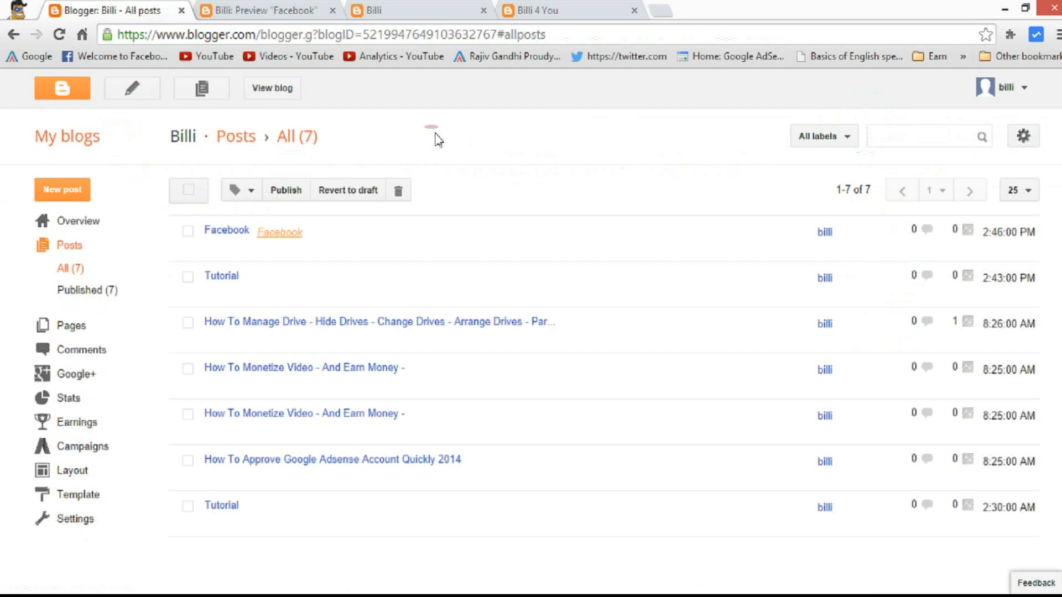
Step: Reload the Facebook post's preview to check its label, and close the preview
click(273, 238)
click(286, 11)
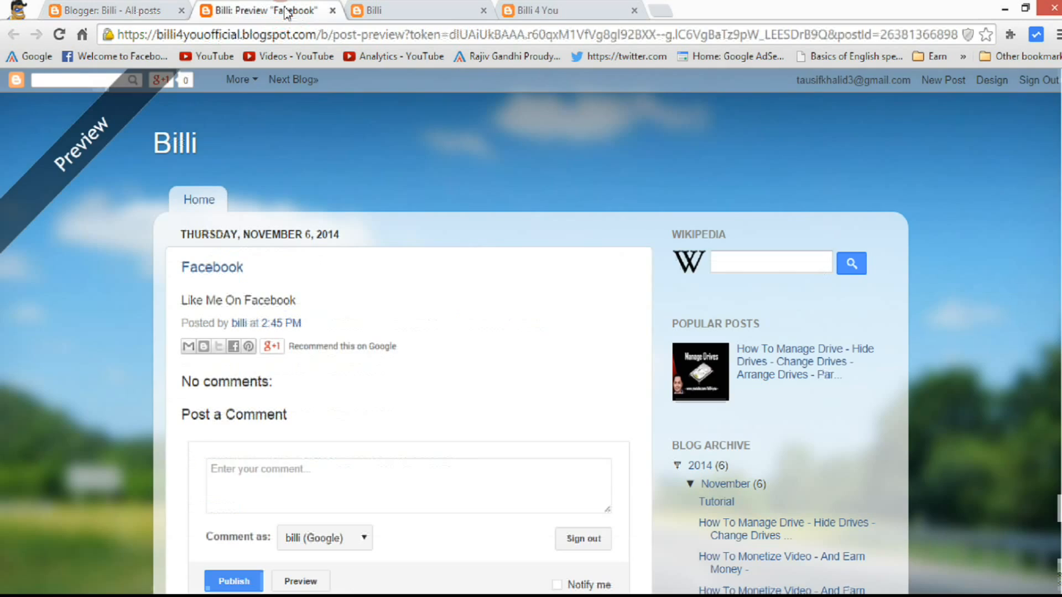
click(58, 35)
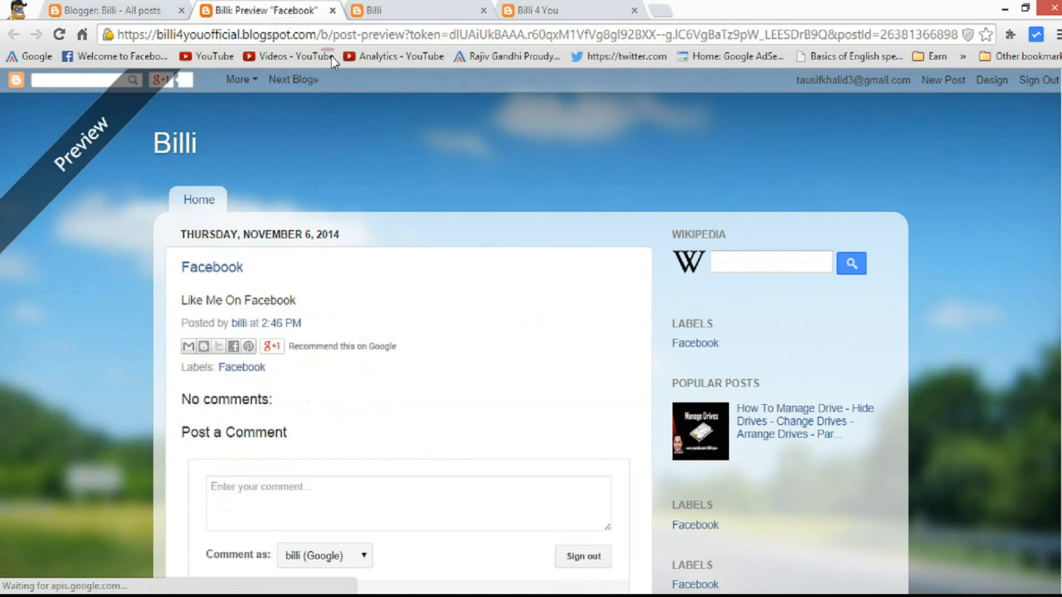
click(332, 10)
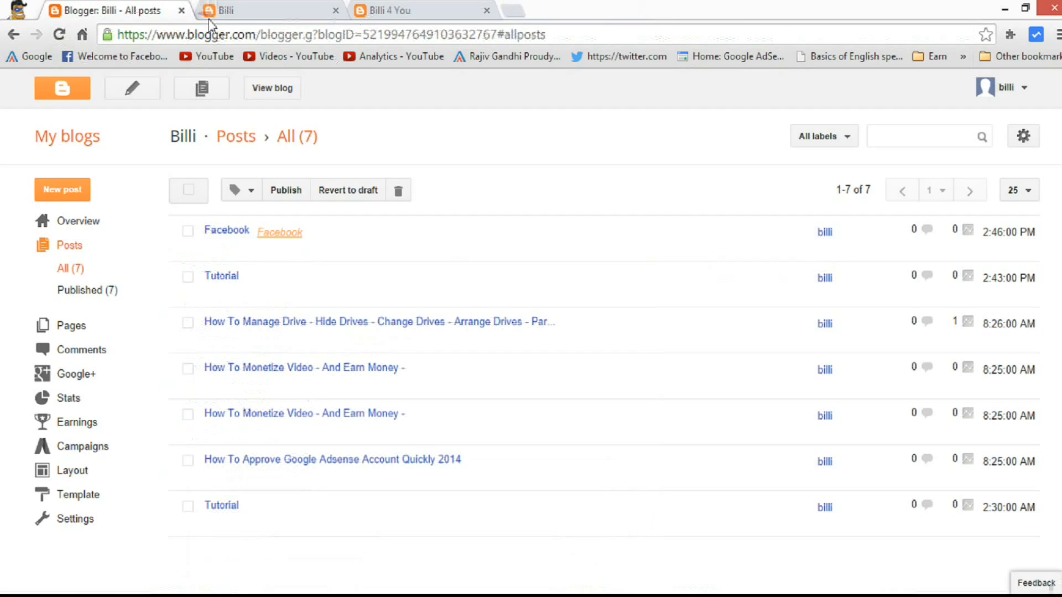
Step: Open the posts labelled Facebook on the live Billi blog and copy that page's web address
click(271, 93)
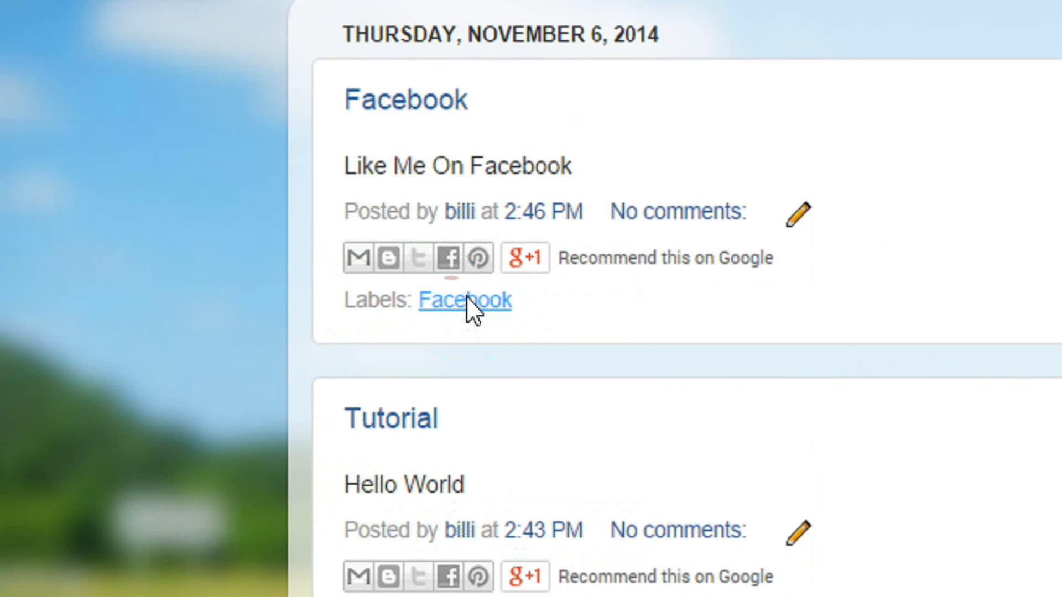
click(467, 302)
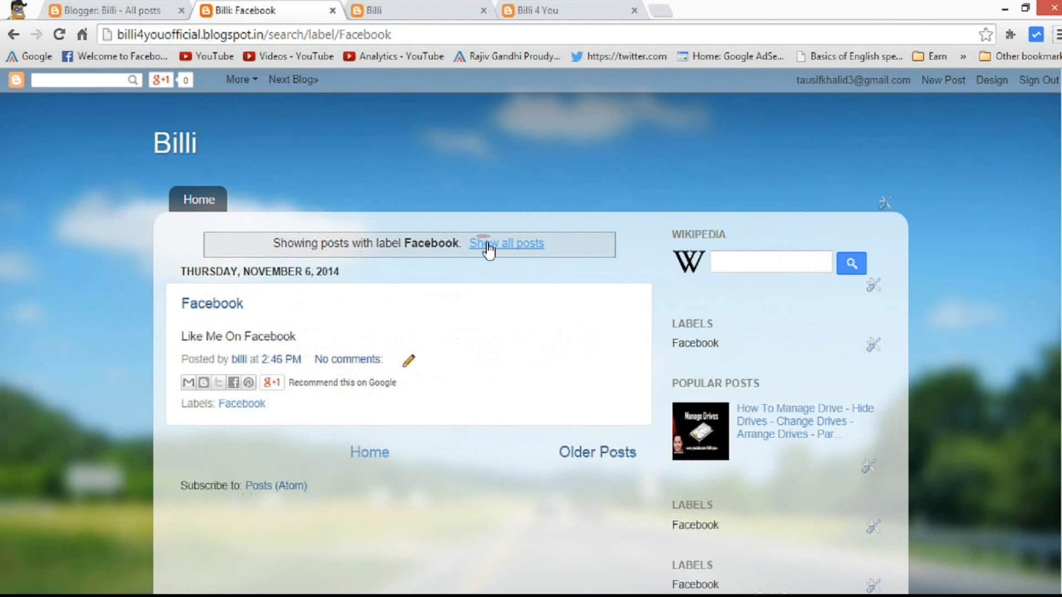
click(352, 35)
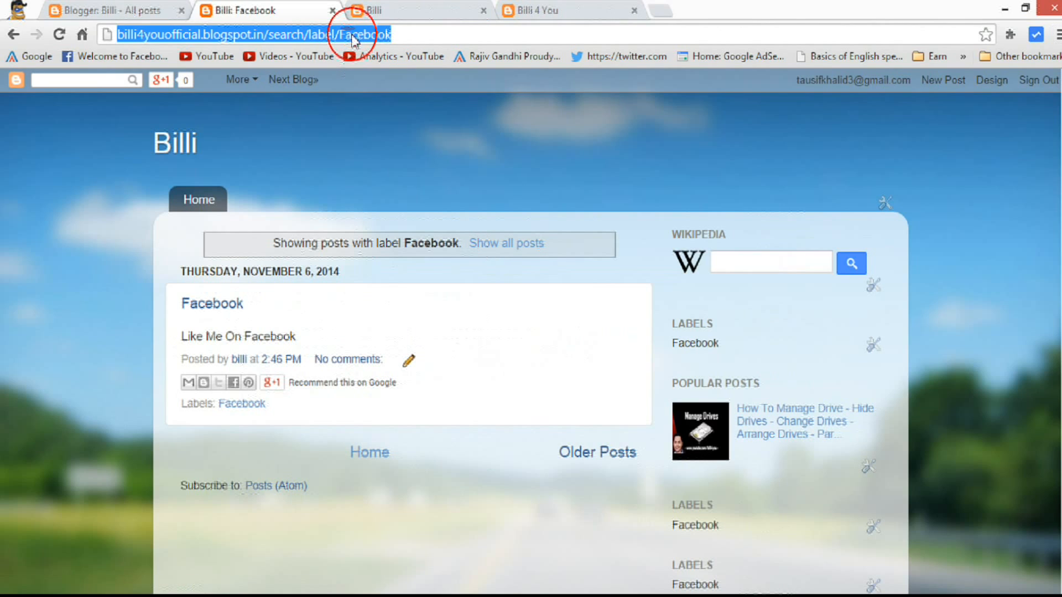
click(327, 34)
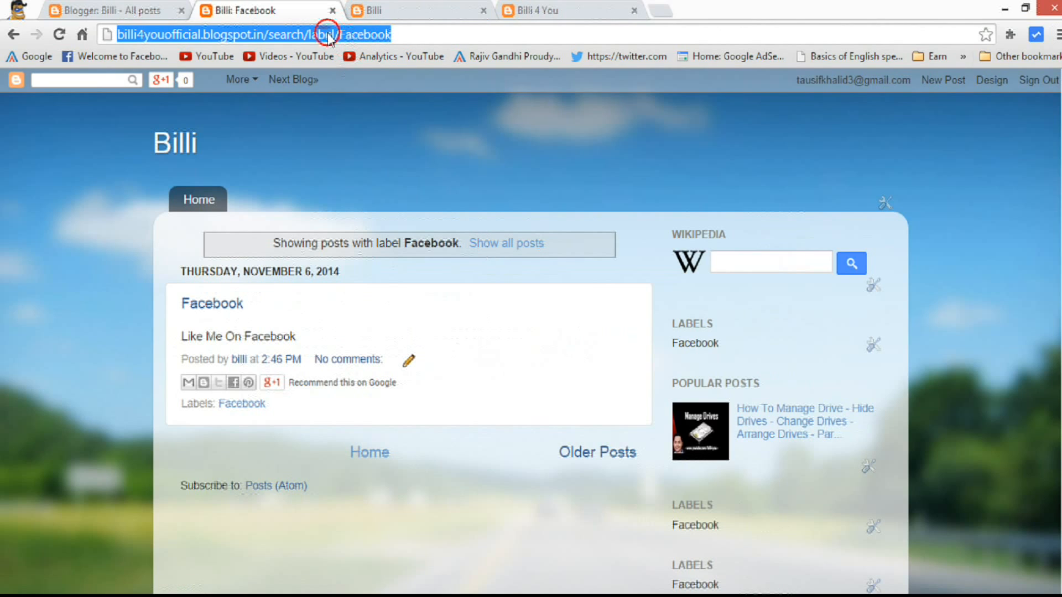
triple_click(327, 33)
click(328, 32)
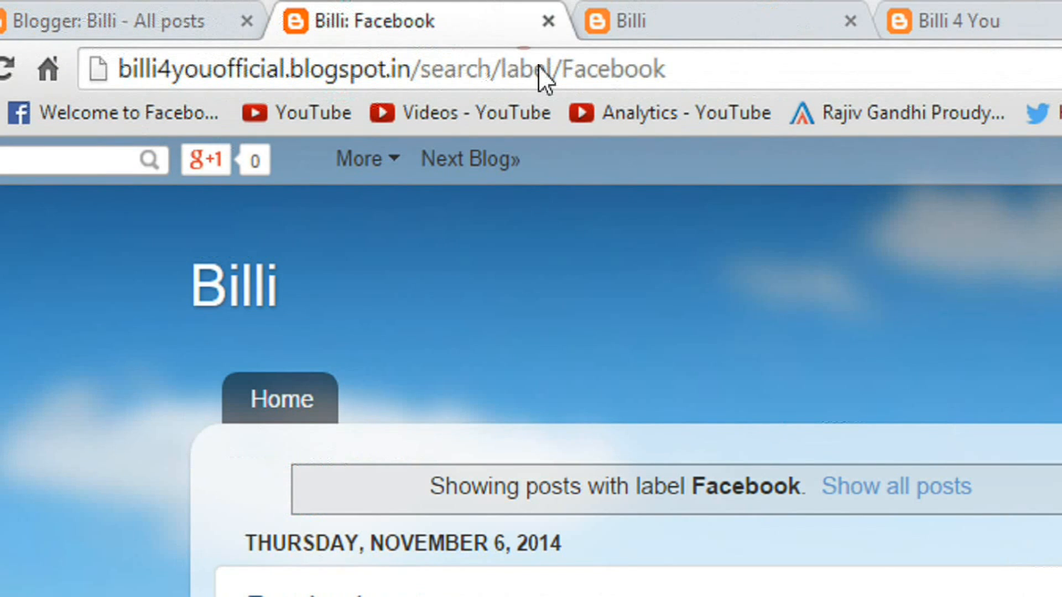
click(504, 64)
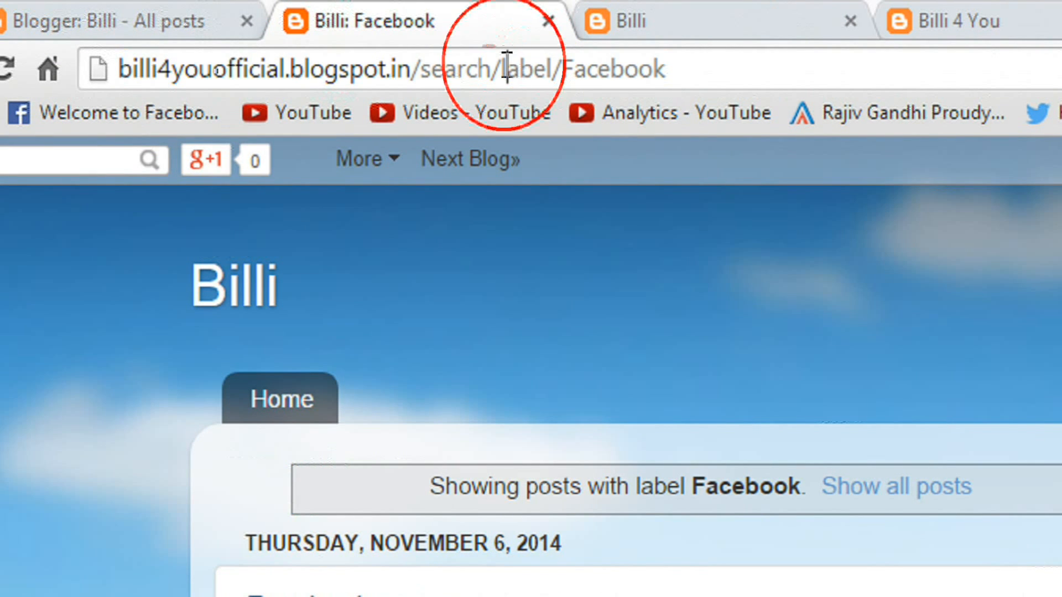
right_click(503, 65)
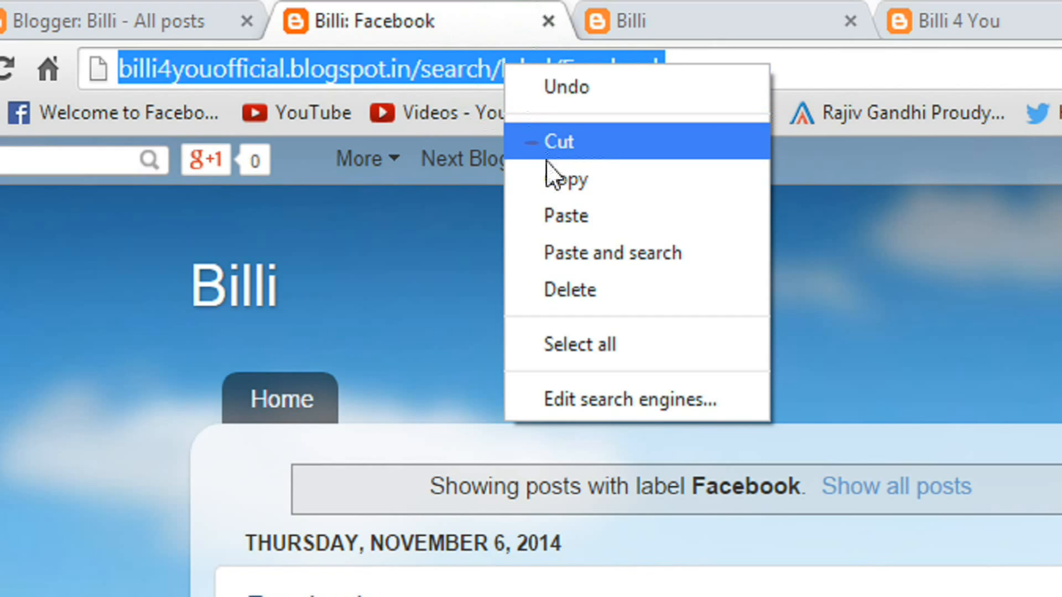
click(552, 181)
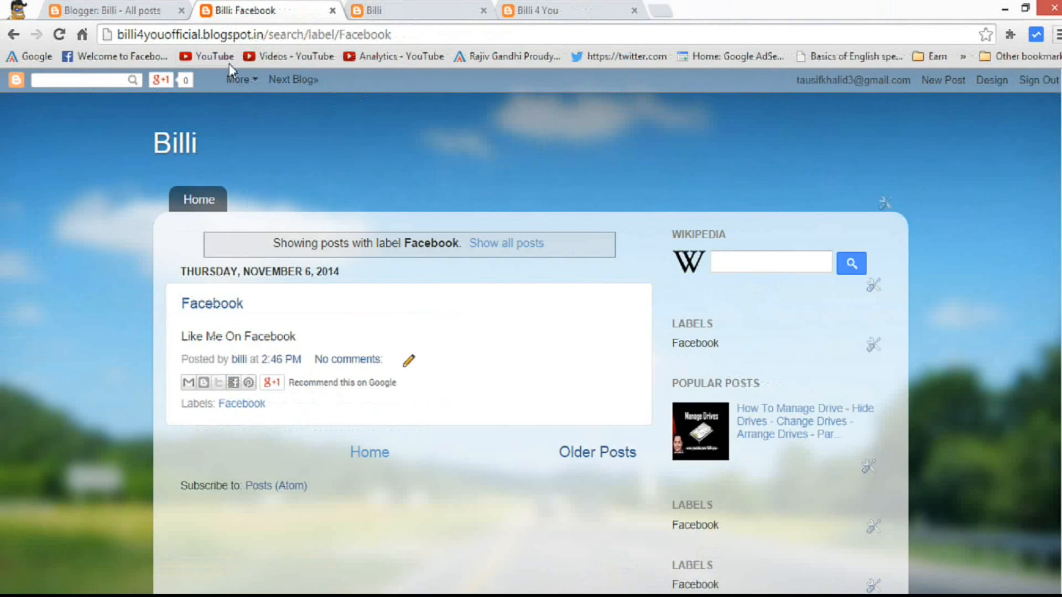
click(145, 11)
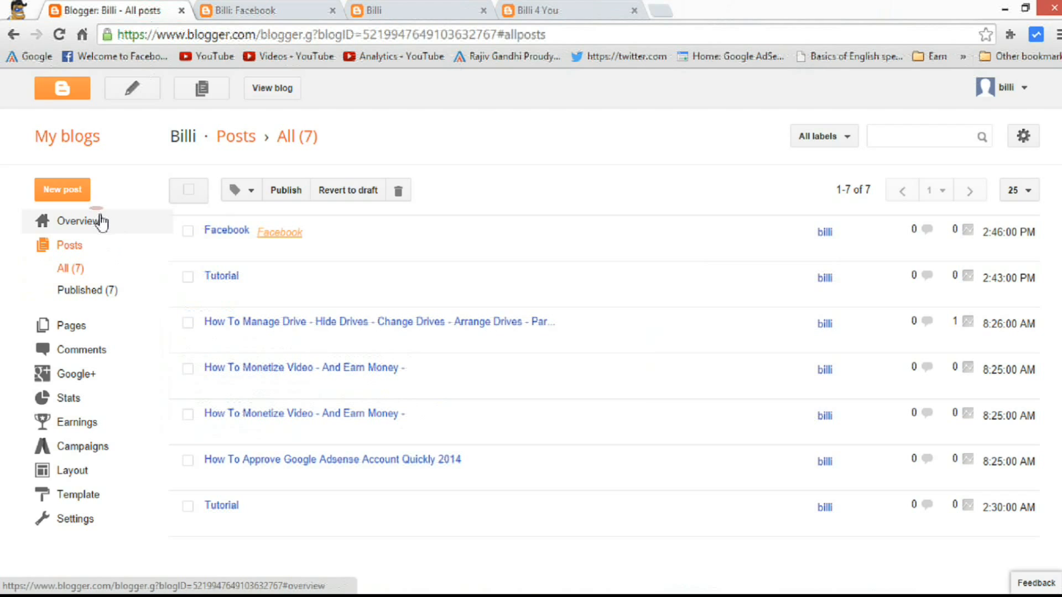
click(94, 469)
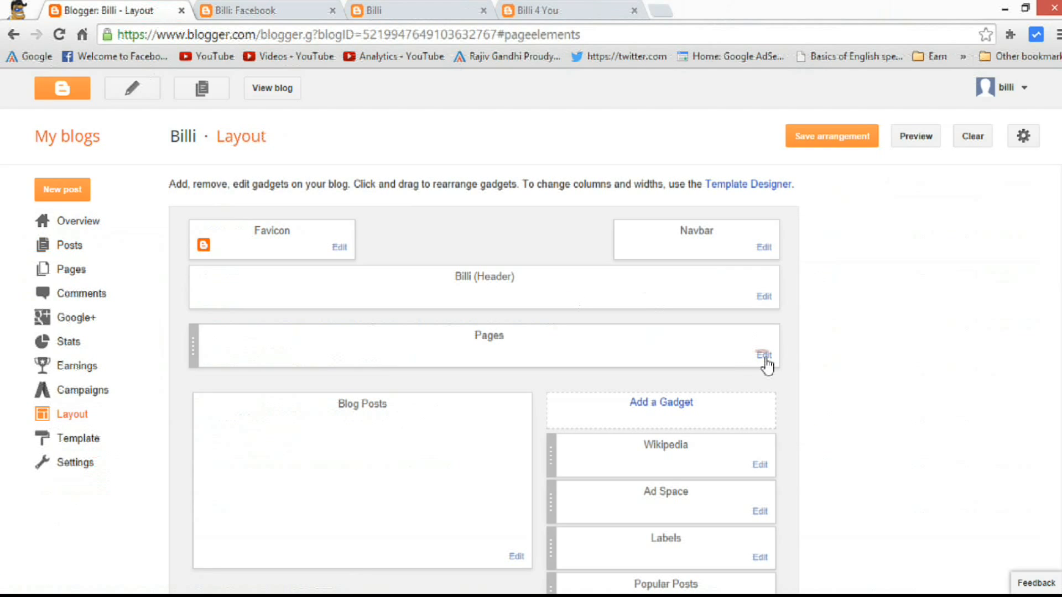
click(764, 357)
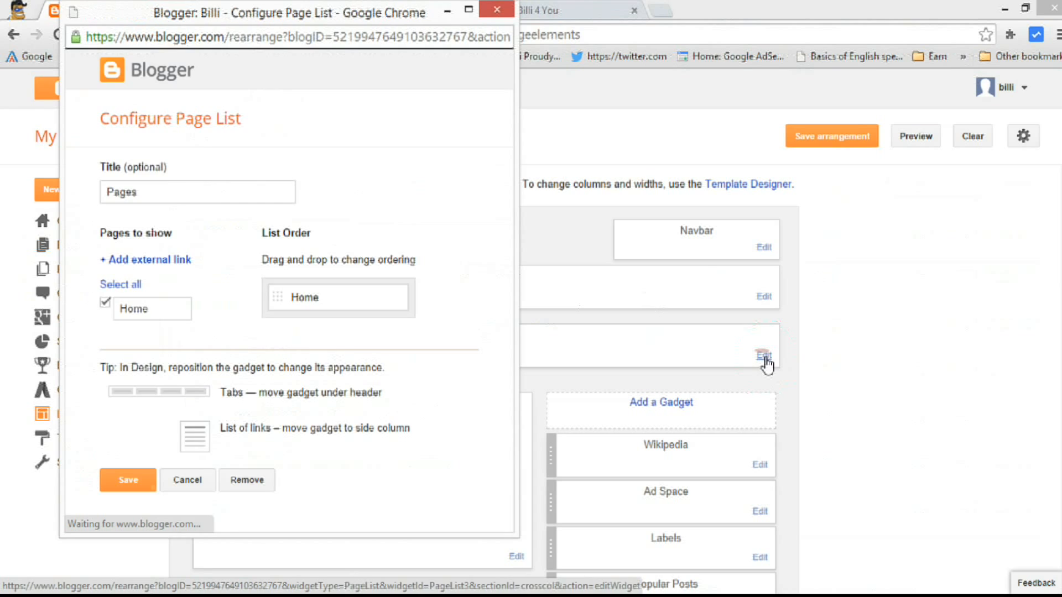
click(152, 261)
click(163, 254)
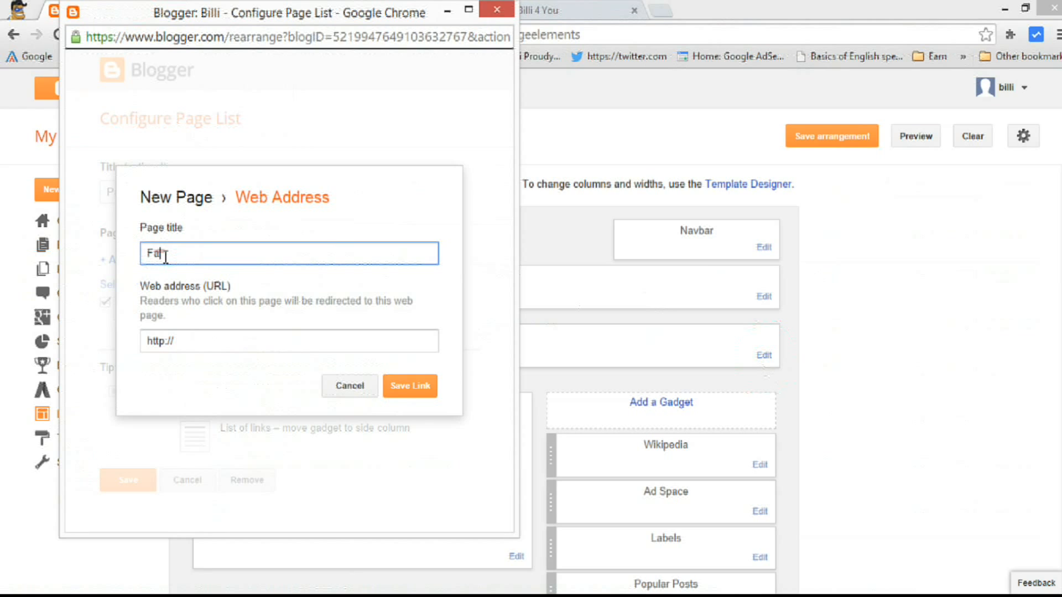
text(Facebook)
click(193, 344)
triple_click(194, 348)
key(ctrl+v)
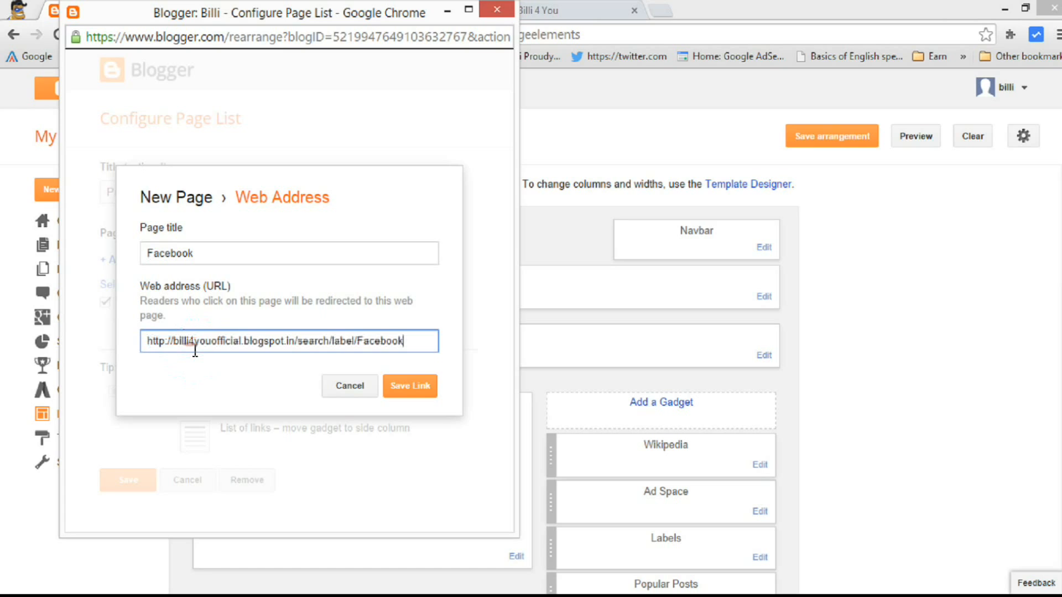
click(413, 383)
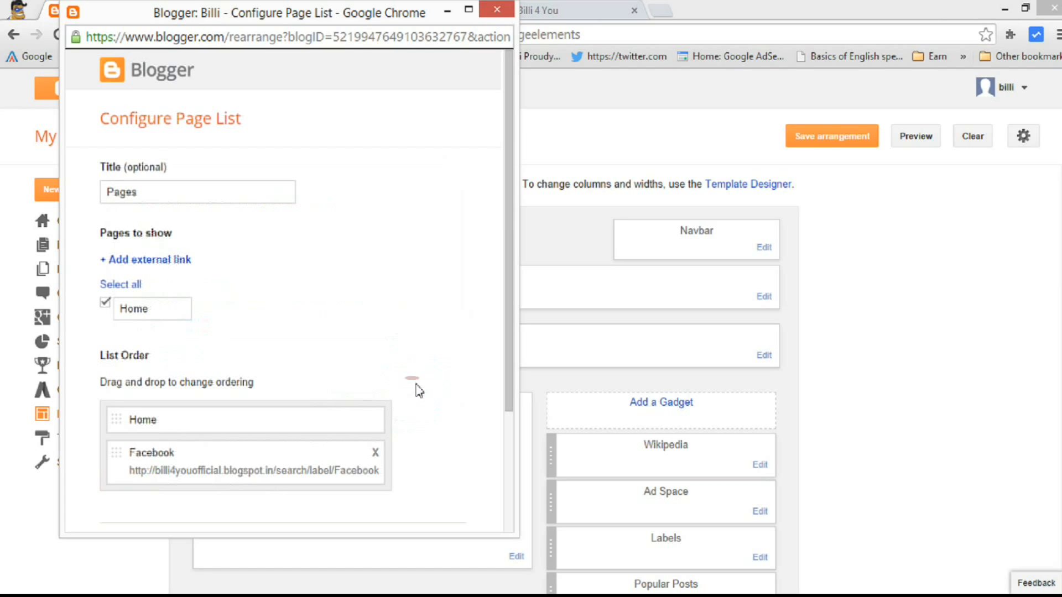
drag(506, 297, 505, 416)
click(108, 494)
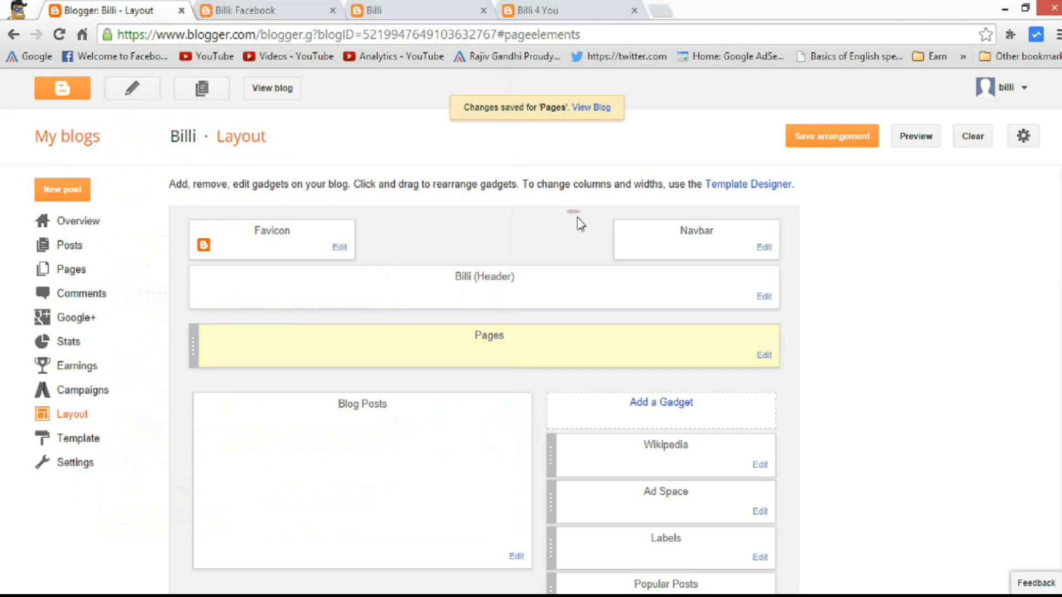
Step: Save the layout arrangement and test the Home and Facebook tabs on the reloaded live blog
click(849, 137)
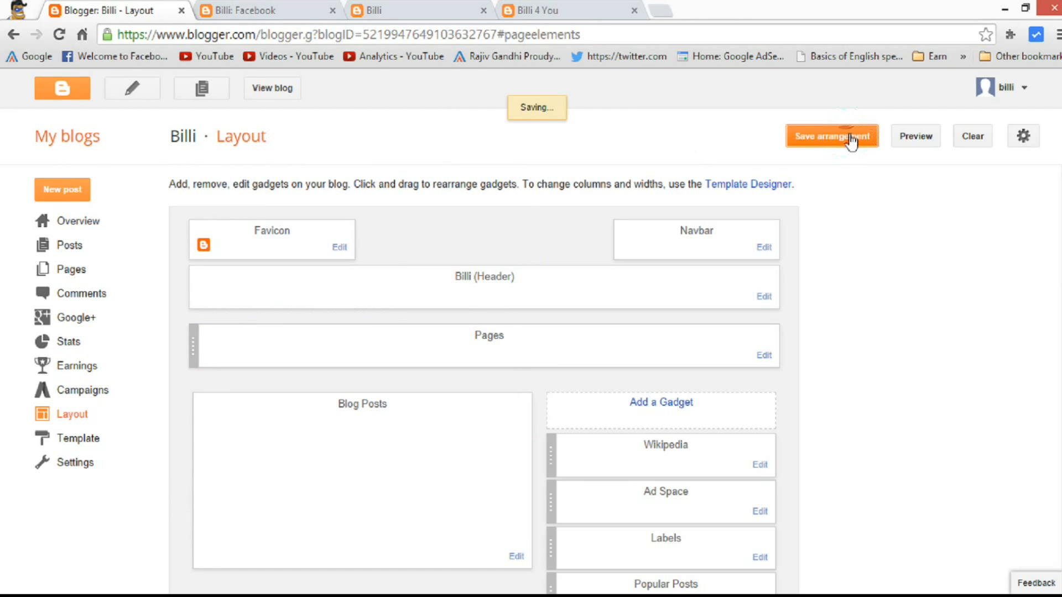
click(277, 17)
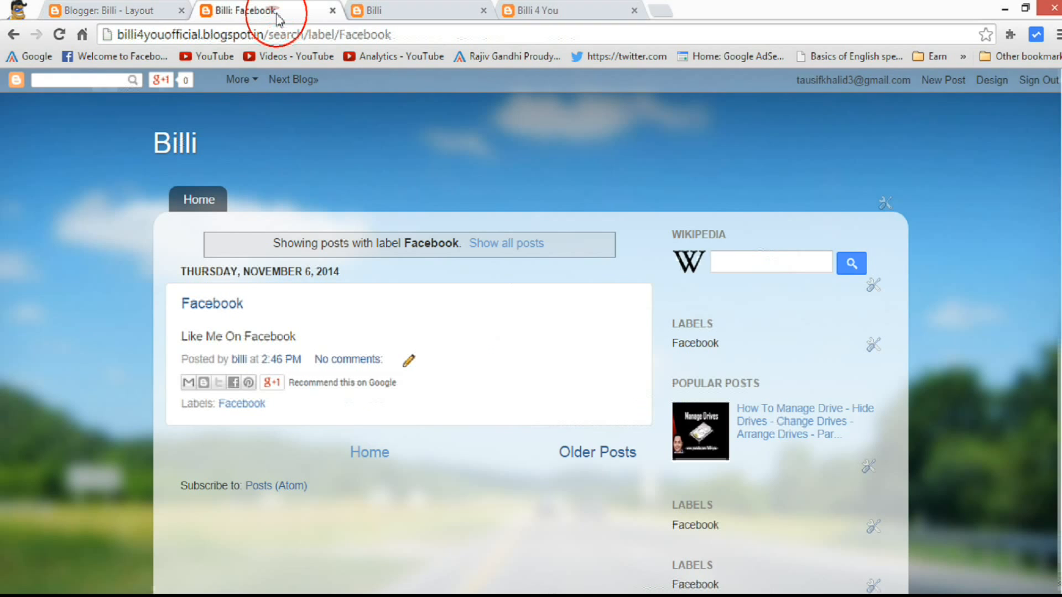
click(58, 35)
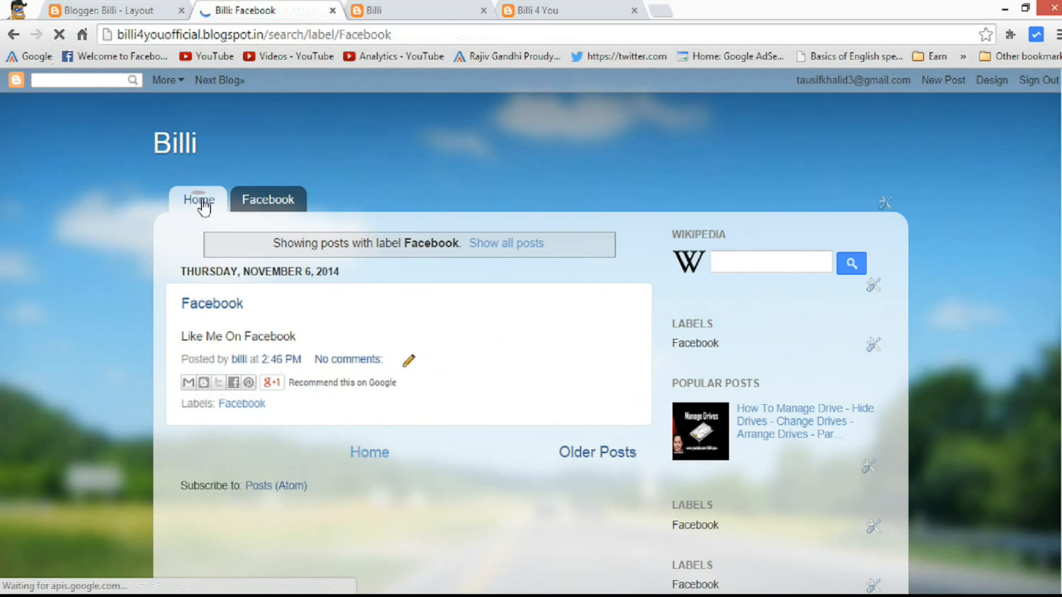
click(203, 204)
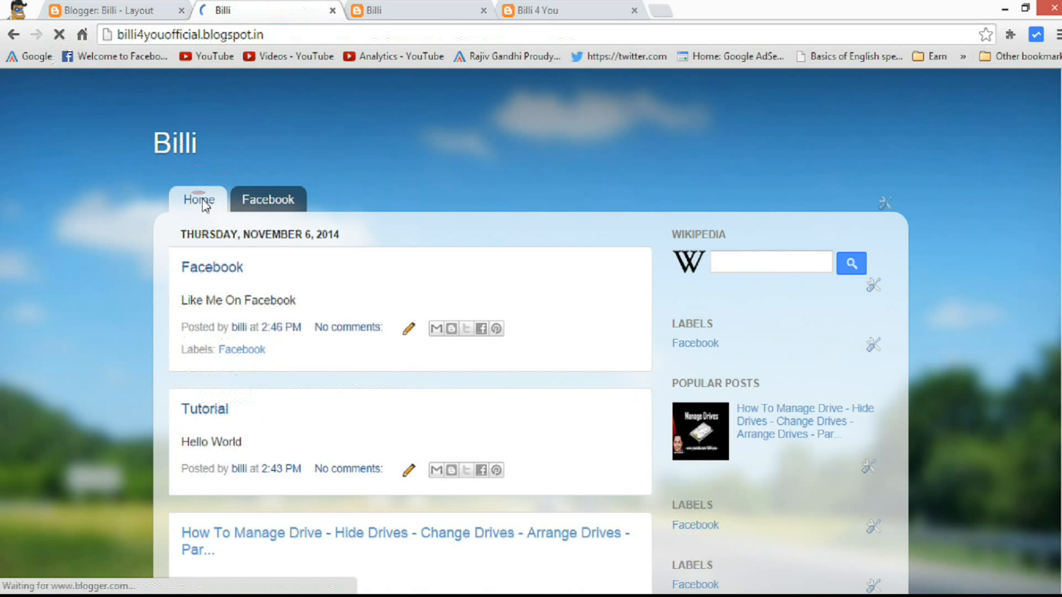
click(278, 203)
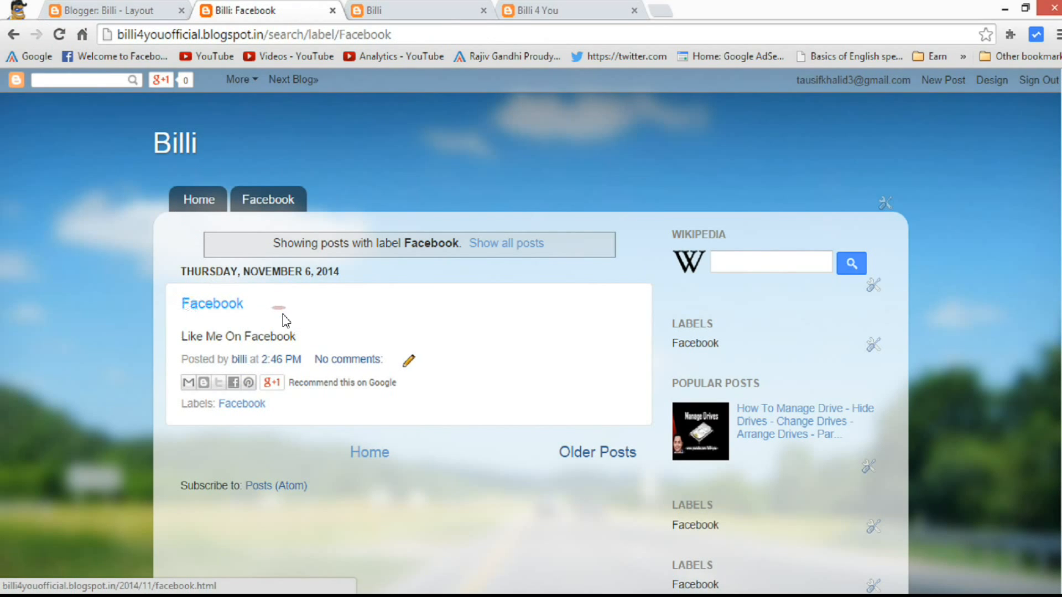
Step: Write a new Billi blog post titled "Fcebook 1" with the text "Follow me"
click(75, 11)
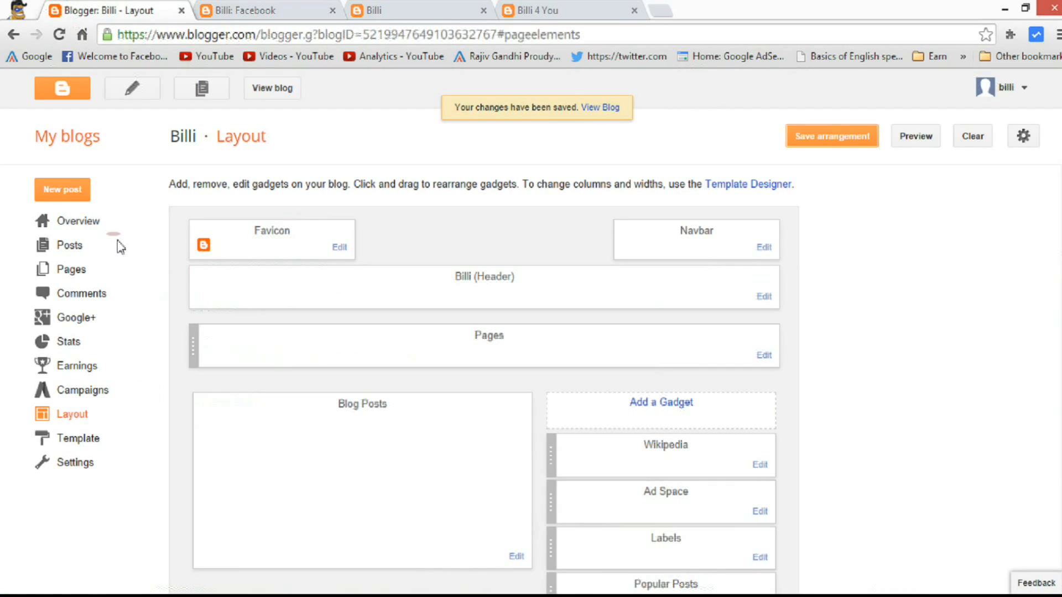
click(72, 187)
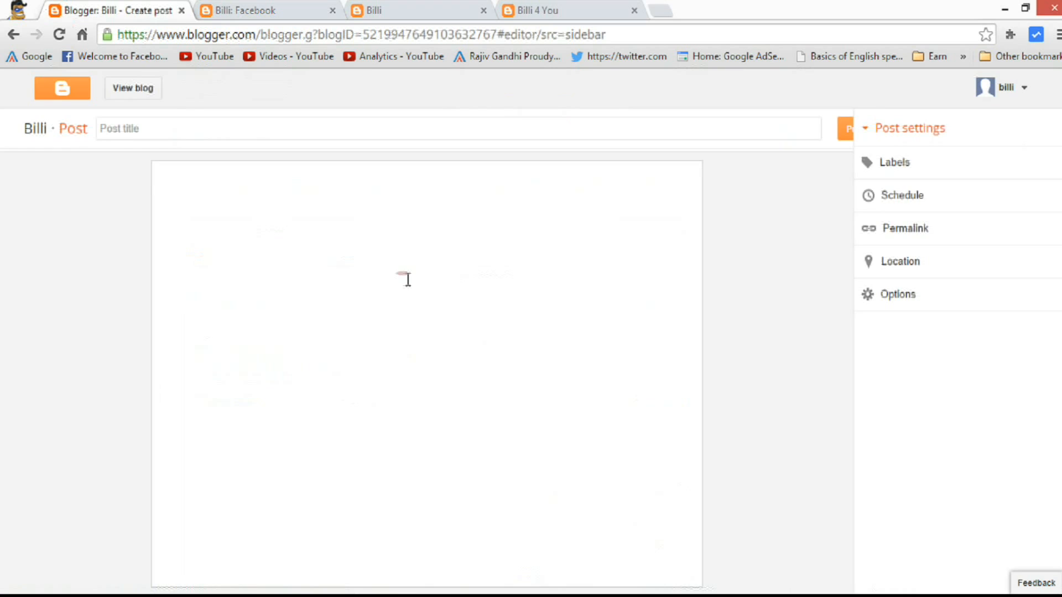
click(298, 128)
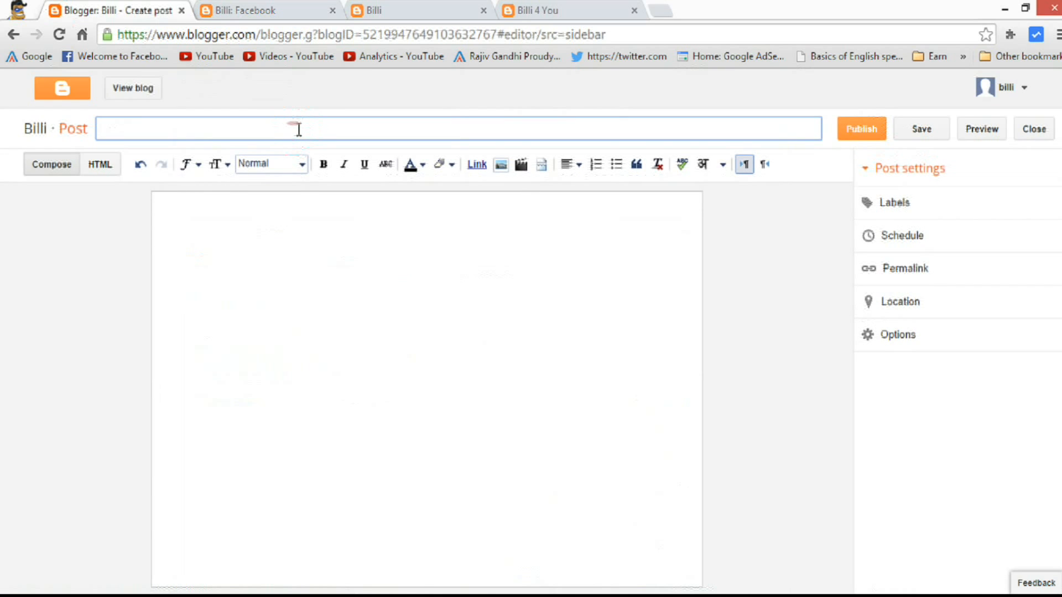
text(ebook 1)
click(331, 262)
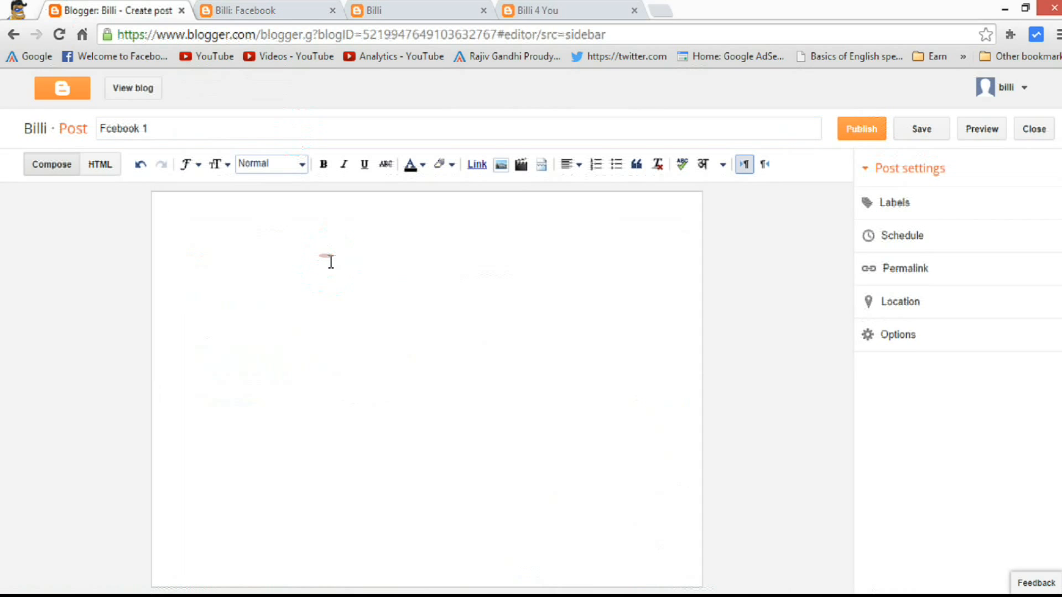
text(Follow me)
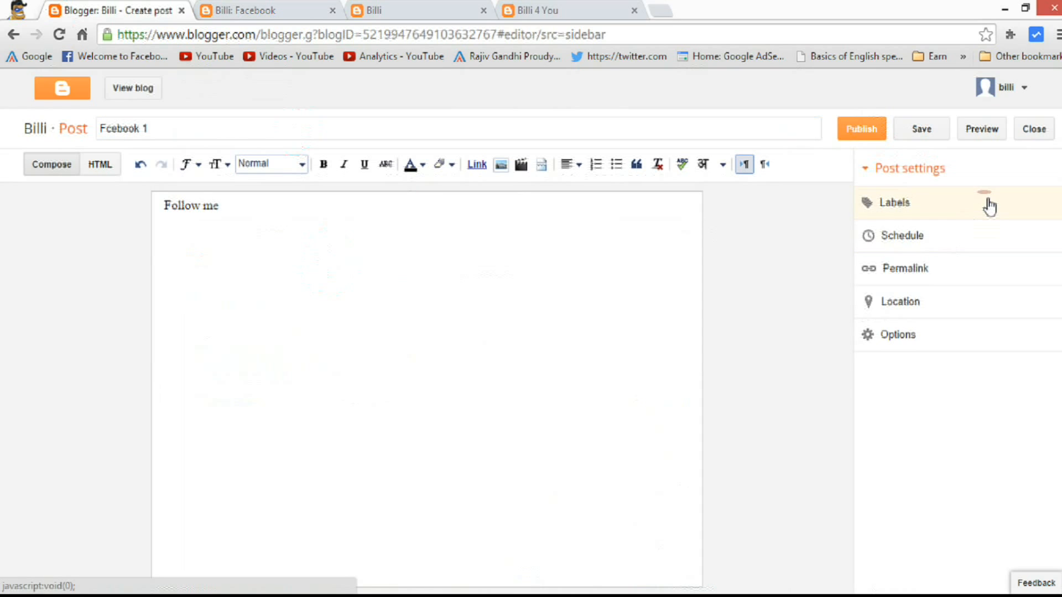
Step: Assign the existing Facebook label to the "Fcebook 1" post and publish it
click(619, 341)
click(927, 210)
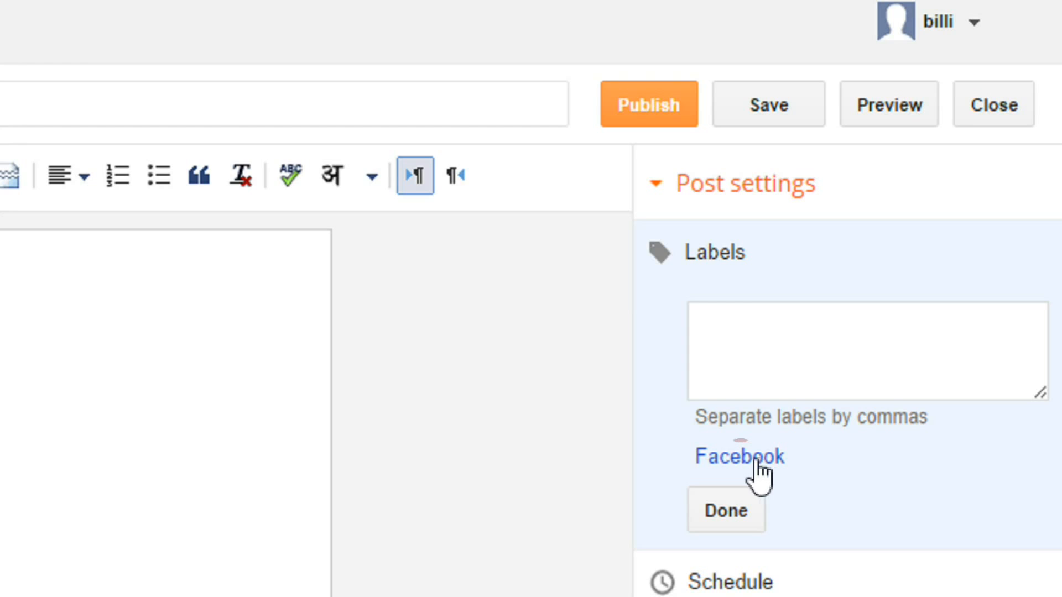
click(724, 458)
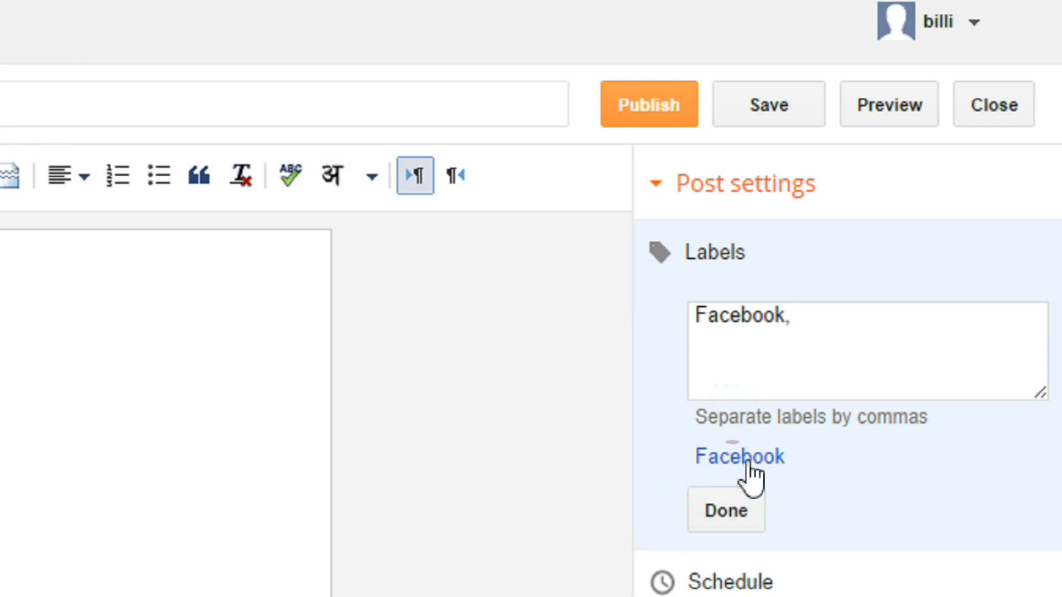
click(727, 510)
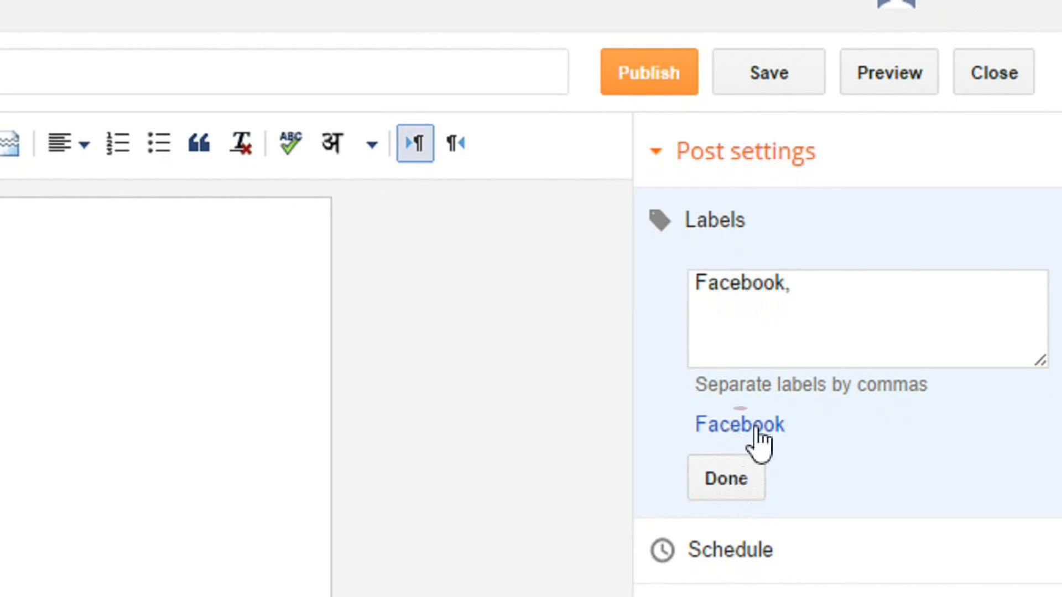
click(726, 467)
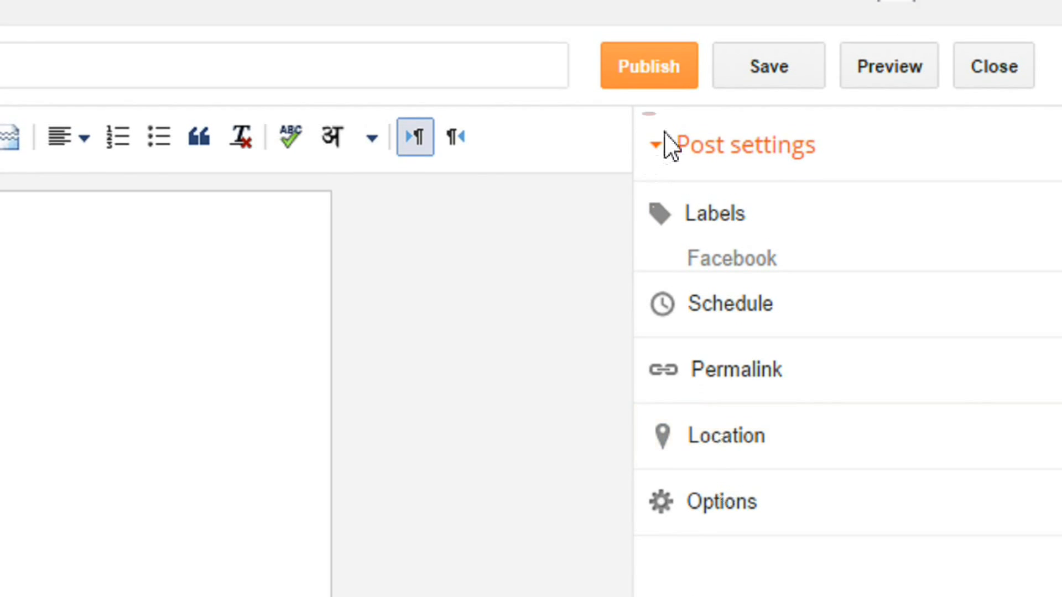
click(648, 86)
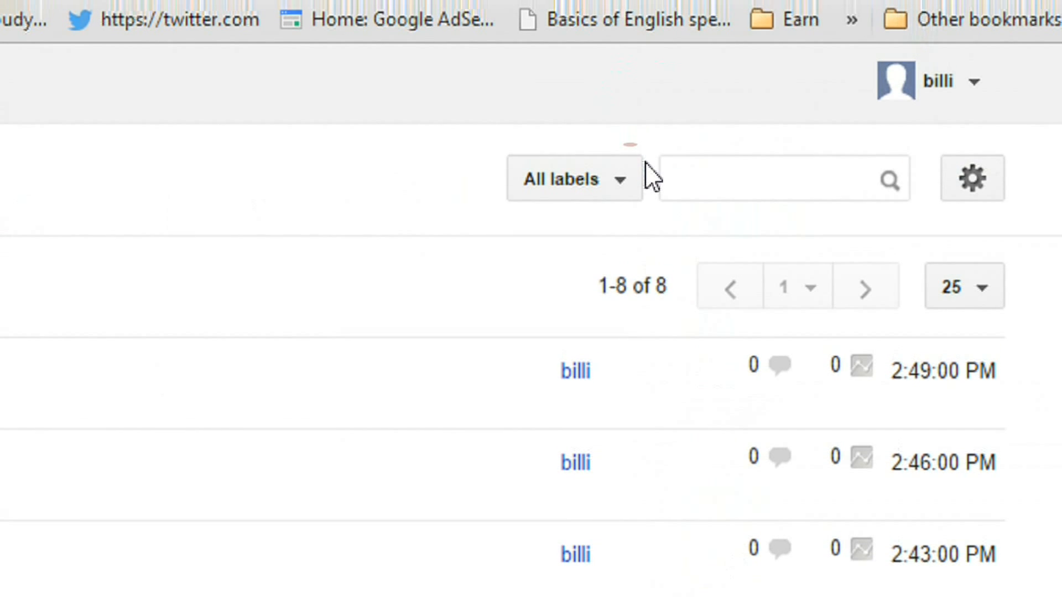
click(614, 121)
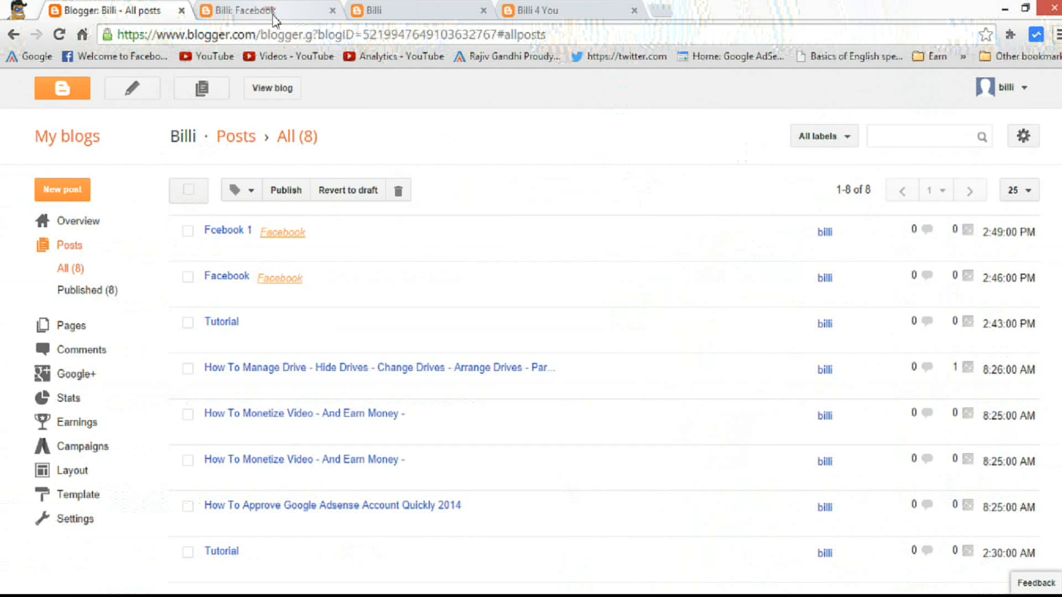
Step: Reload the live blog's Facebook label page and check its list of posts
click(272, 15)
click(62, 39)
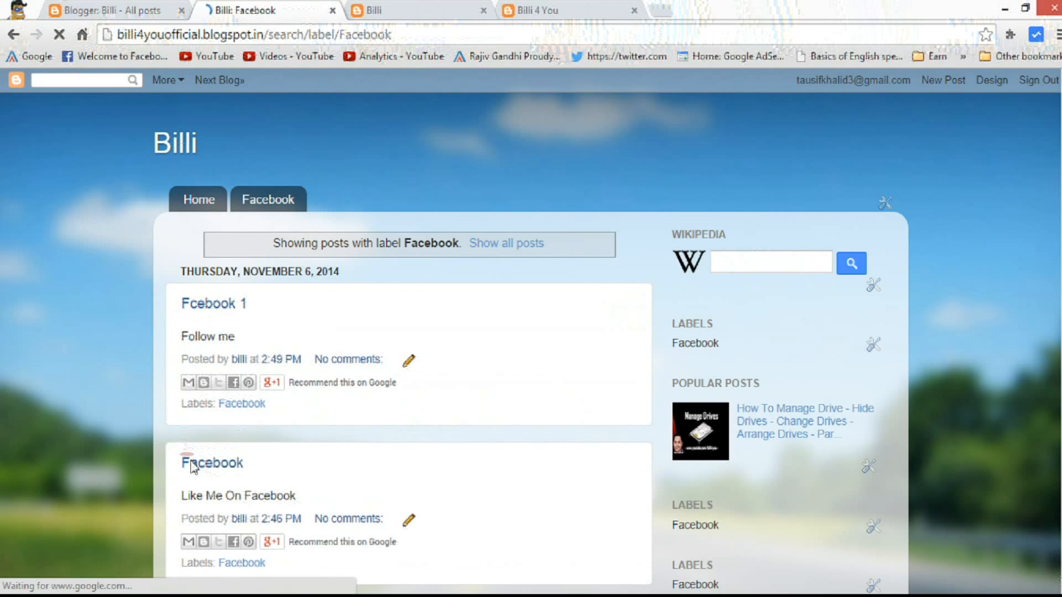
click(193, 465)
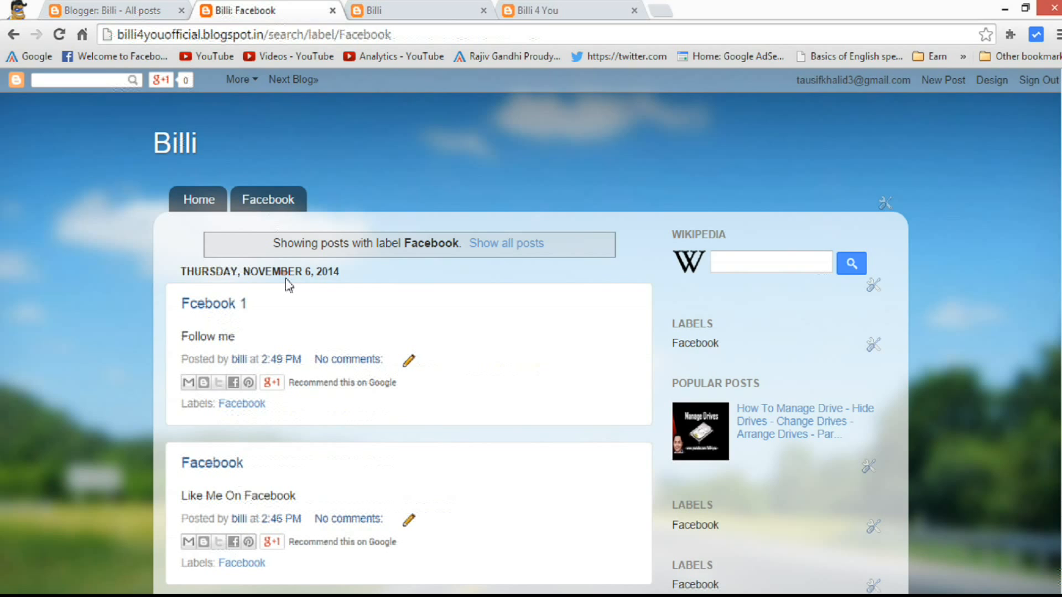
Step: Write a new Billi blog post titled "YouTube" with the text "Sumbscribe My Channel"
click(145, 12)
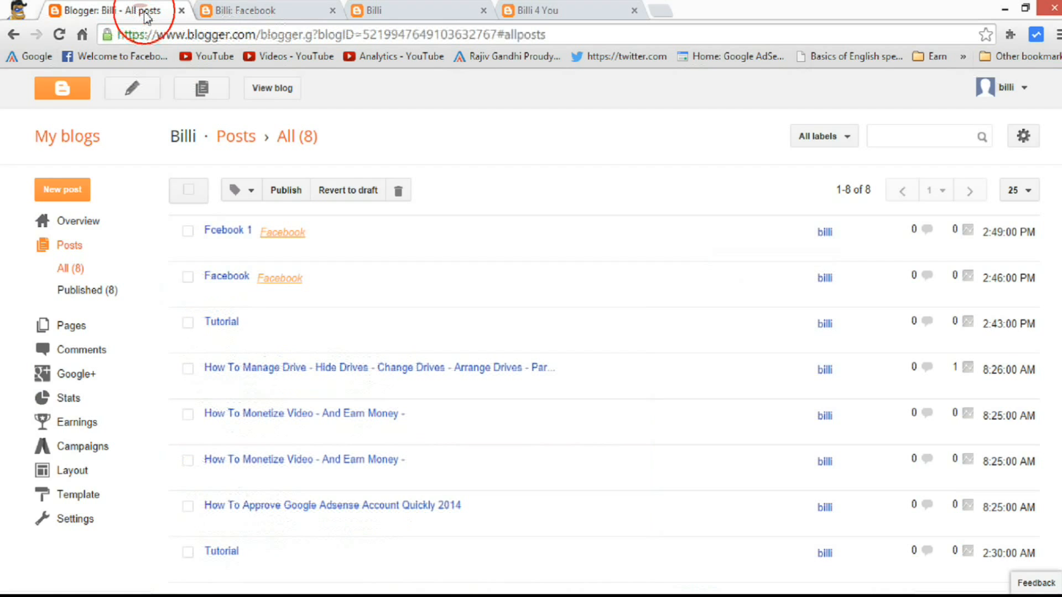
click(83, 194)
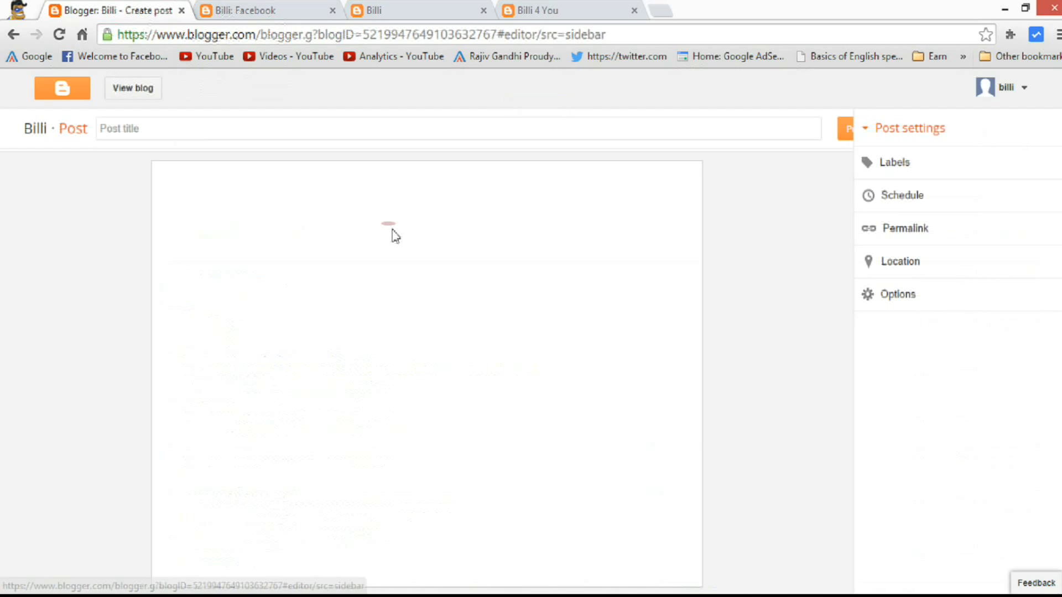
click(399, 131)
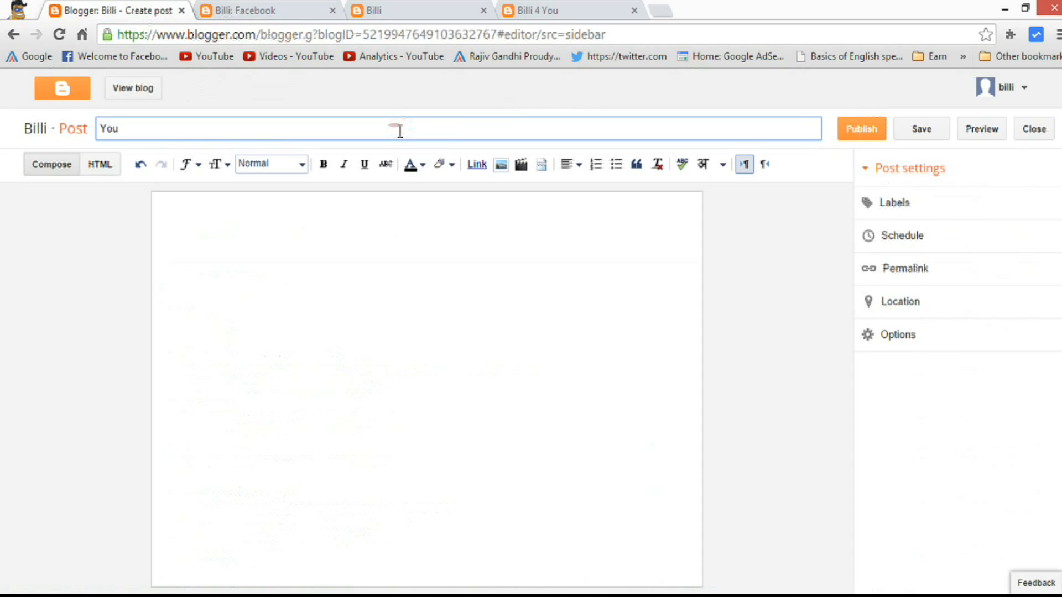
text(YouTube)
click(378, 244)
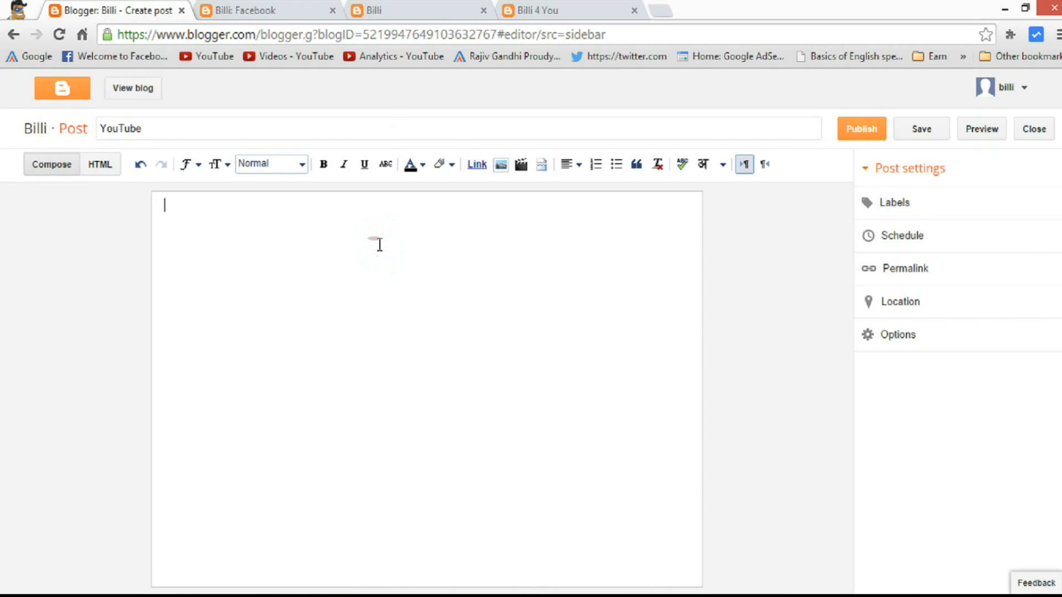
text(Sumbscribe My)
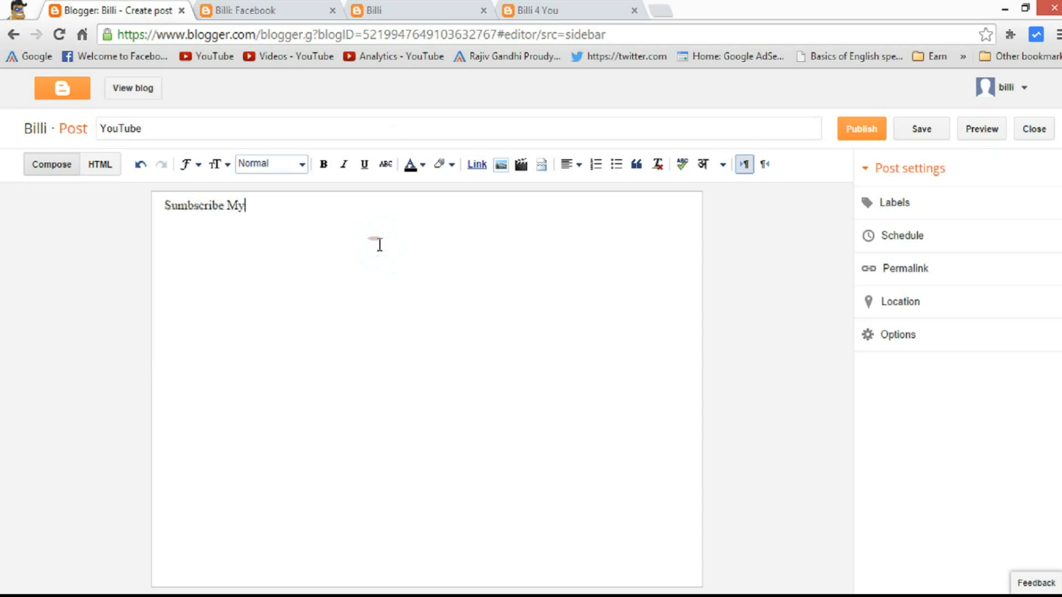
text( Channel)
Step: Add the new label YouTube to the post and publish it
click(896, 204)
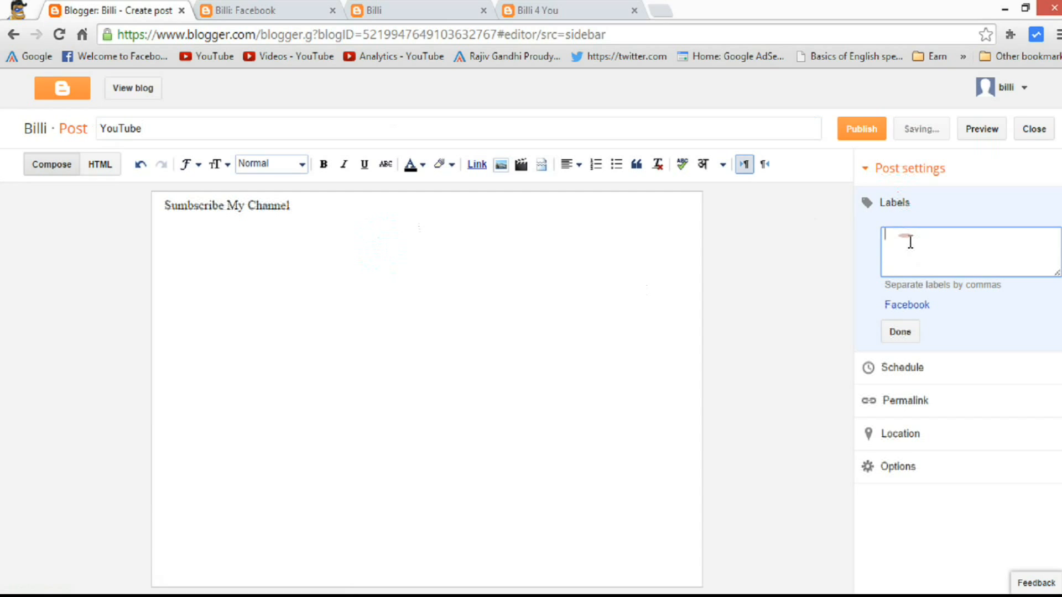
text(Yau)
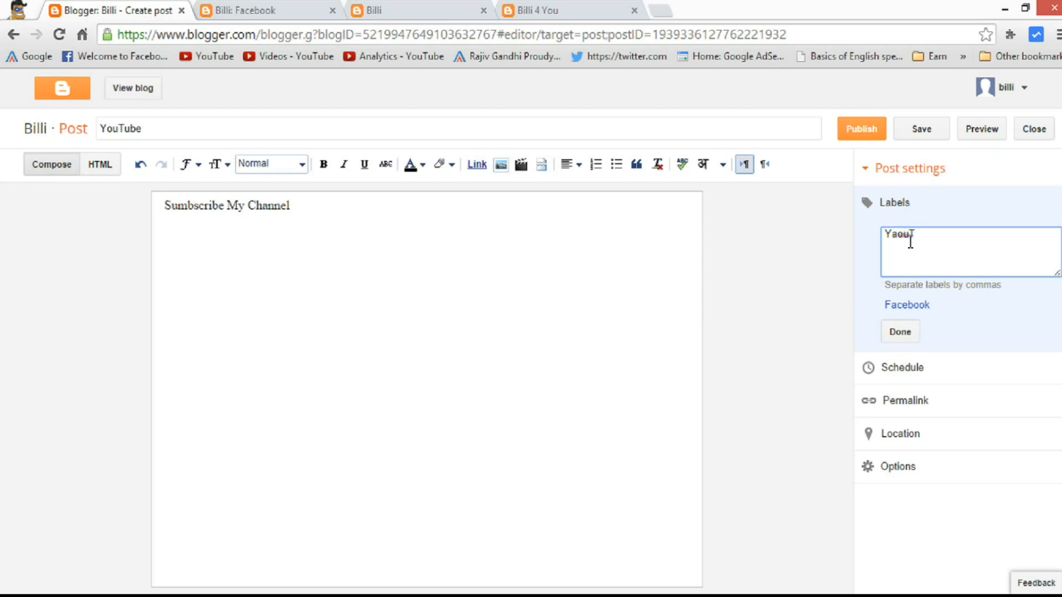
key(BackSpace)
click(900, 332)
click(870, 131)
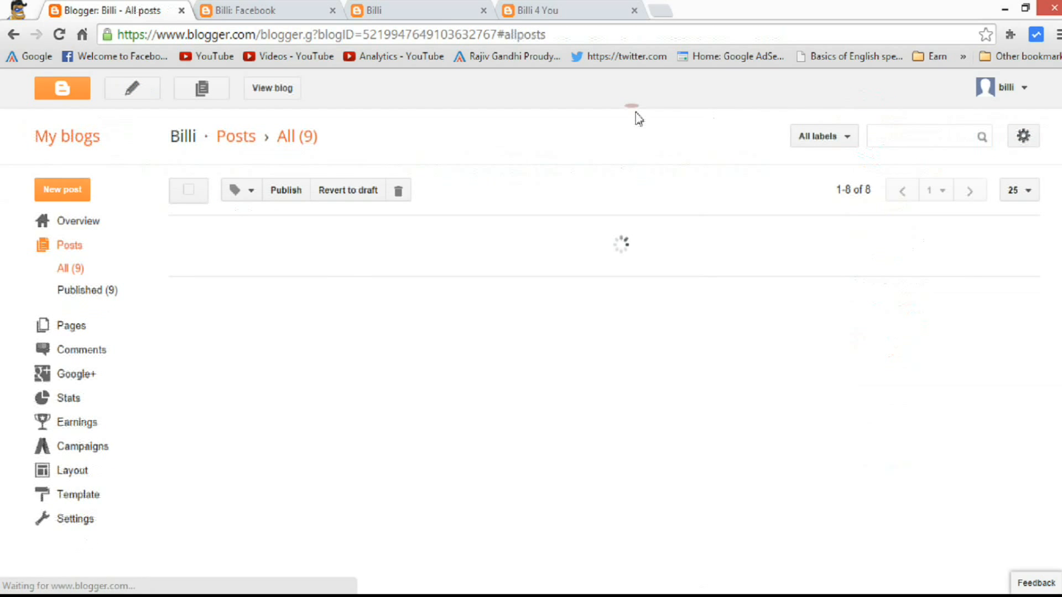
Step: Reload the live blog and check its Home page for the YouTube post
click(245, 11)
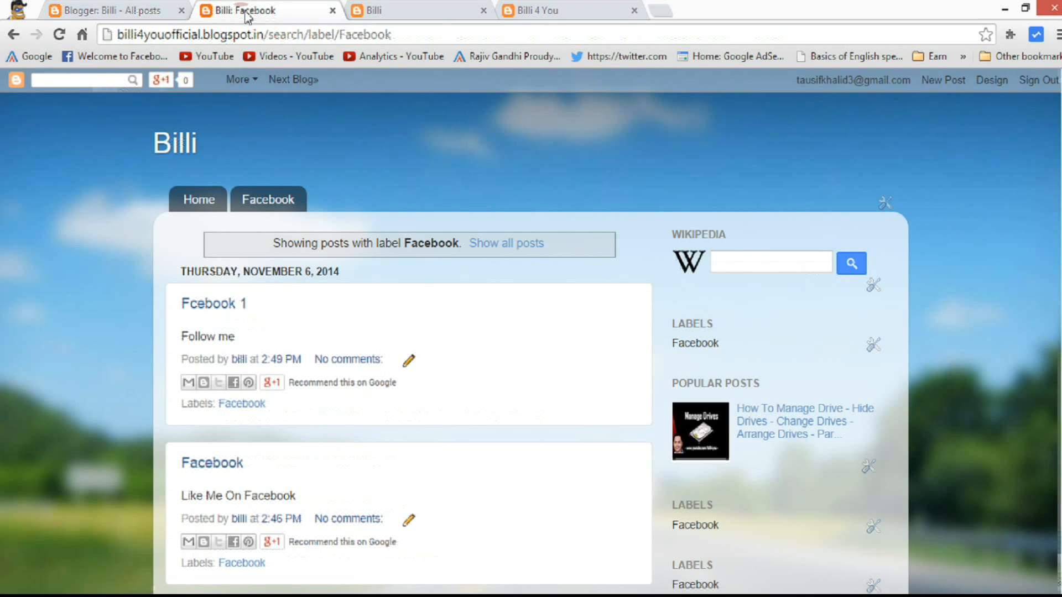
click(59, 34)
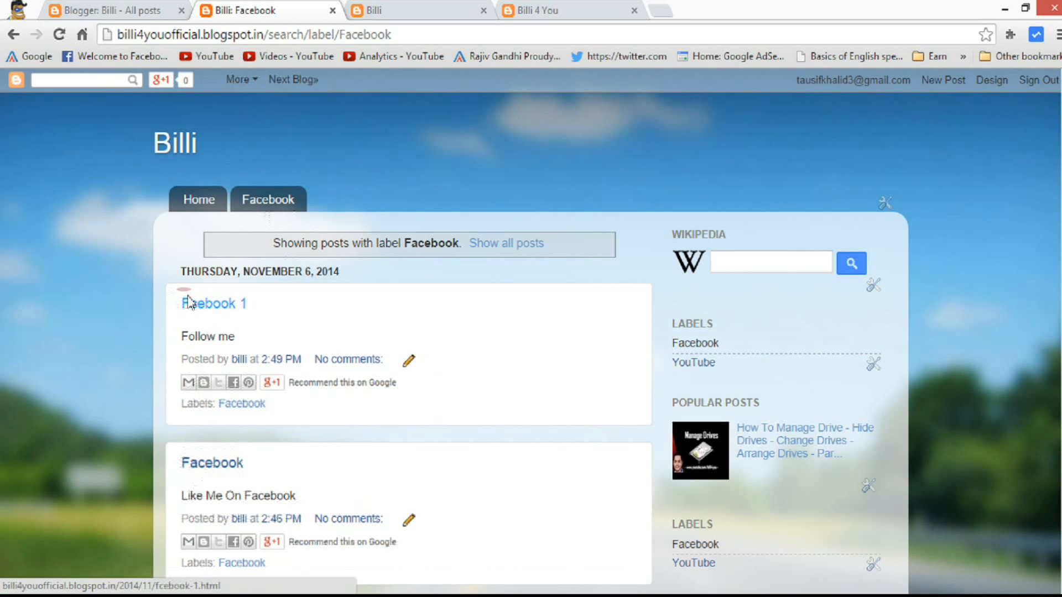
click(199, 195)
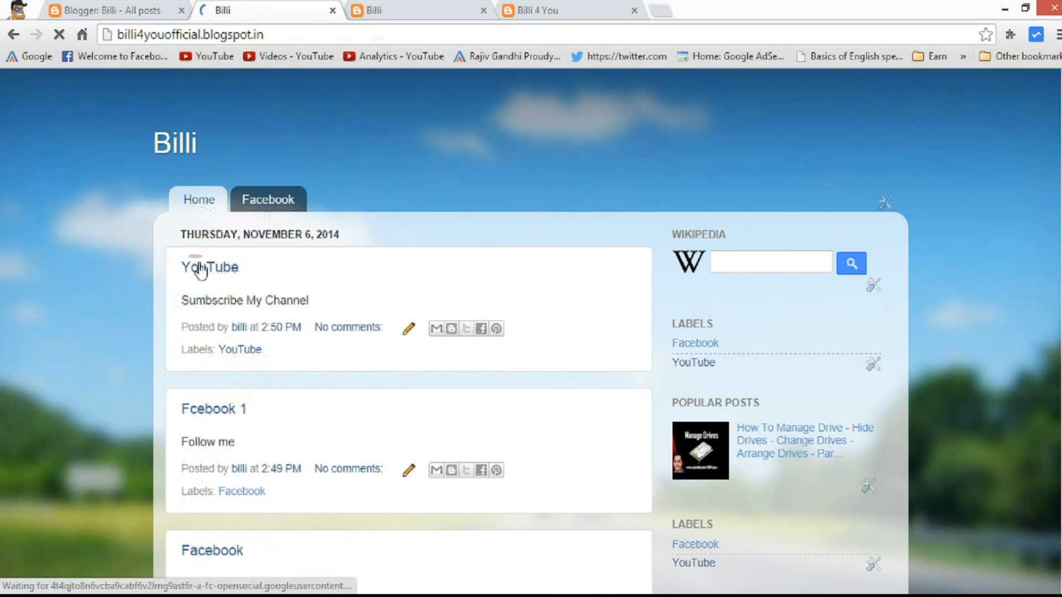
Step: Start a new external link titled "Youtub" in the layout's Pages gadget
click(100, 11)
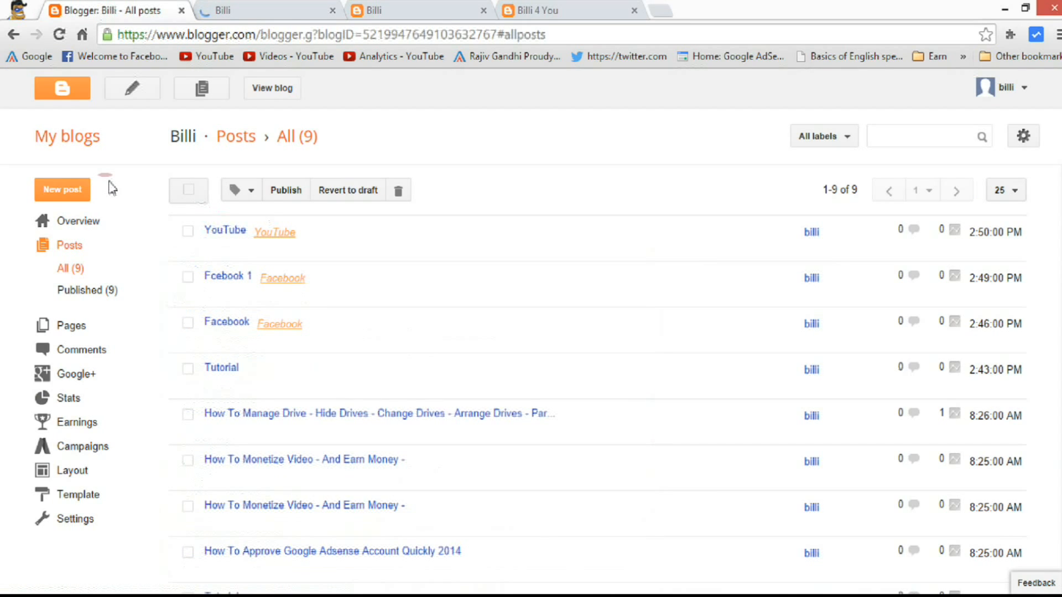
click(72, 472)
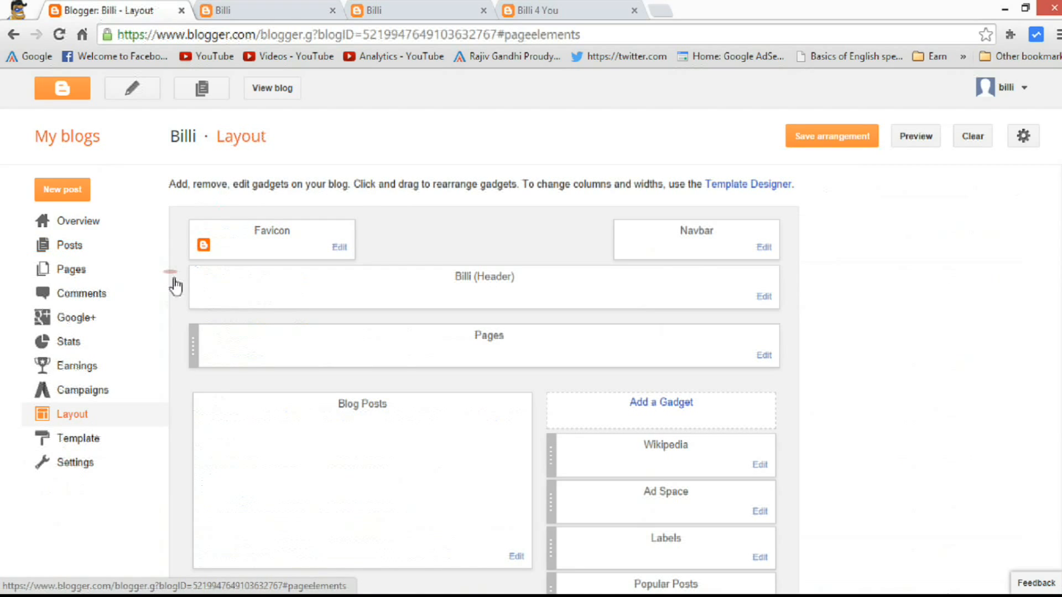
click(764, 357)
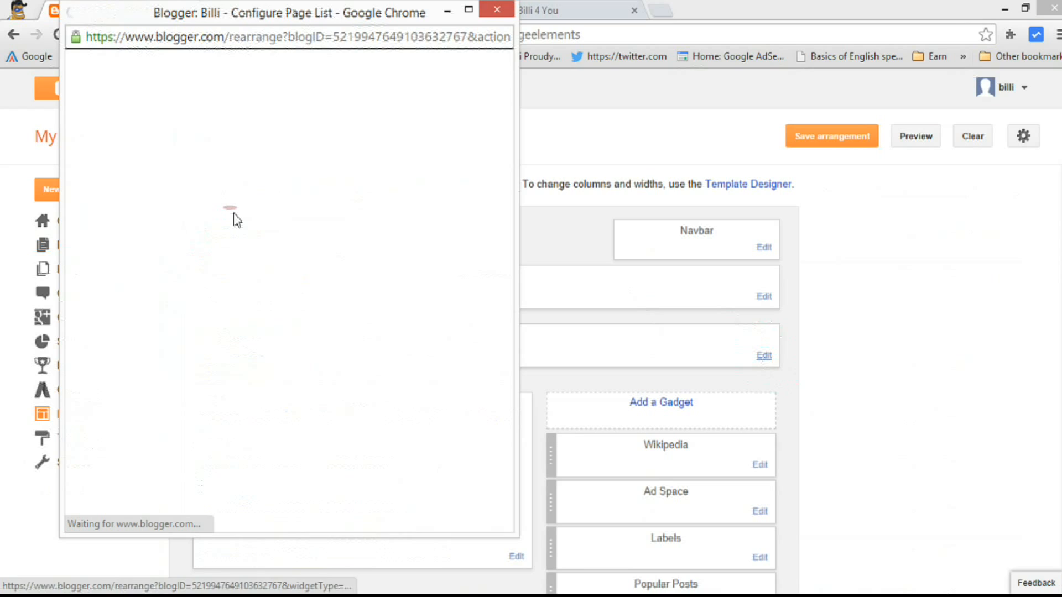
click(158, 259)
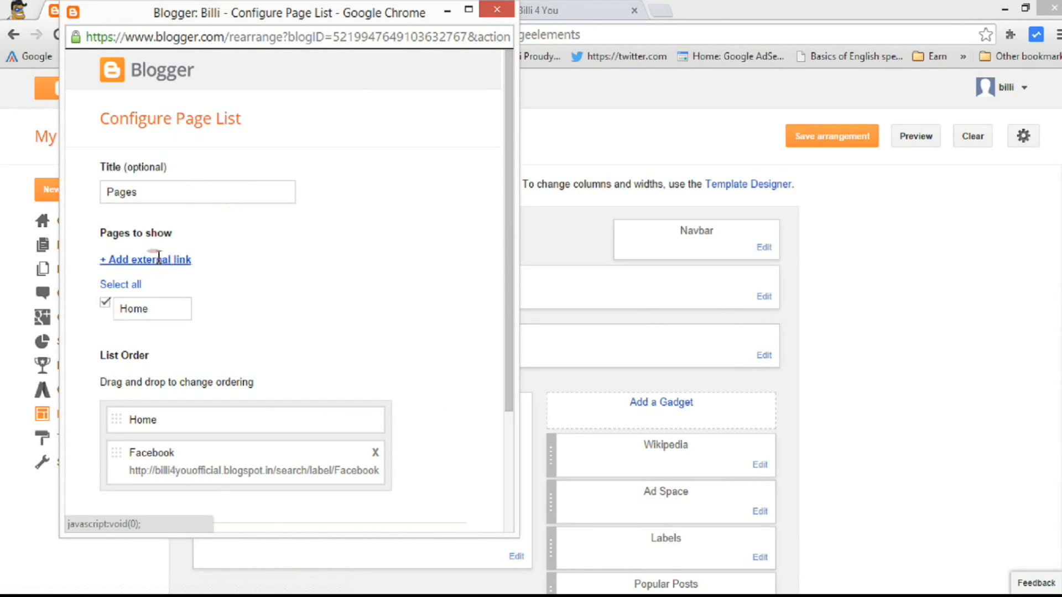
click(176, 249)
text(Y)
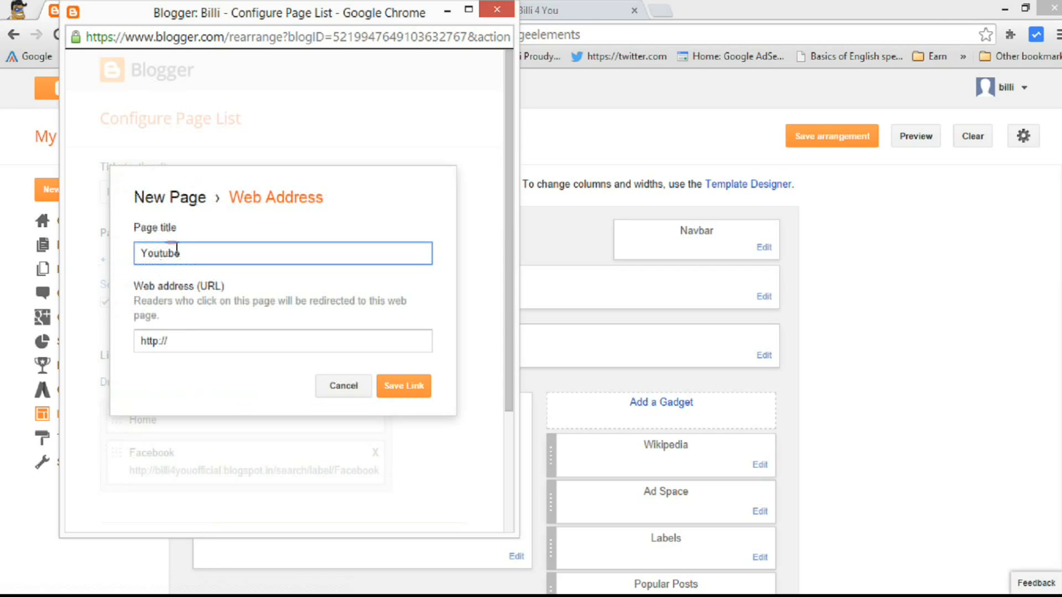
text(outub)
Step: Open the posts labelled YouTube on the live Billi blog and copy that page's web address
click(553, 120)
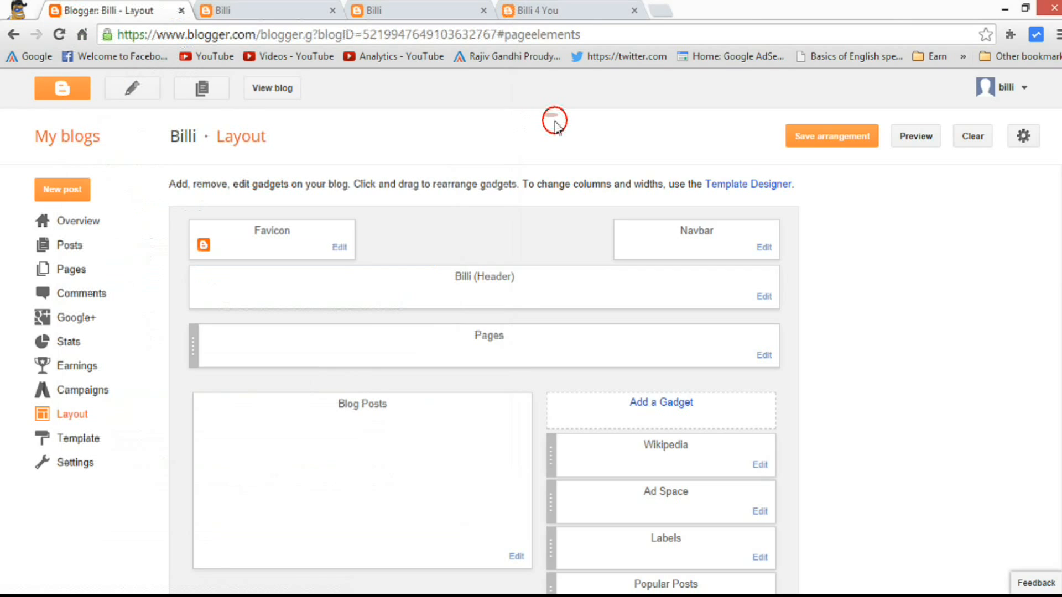
click(264, 11)
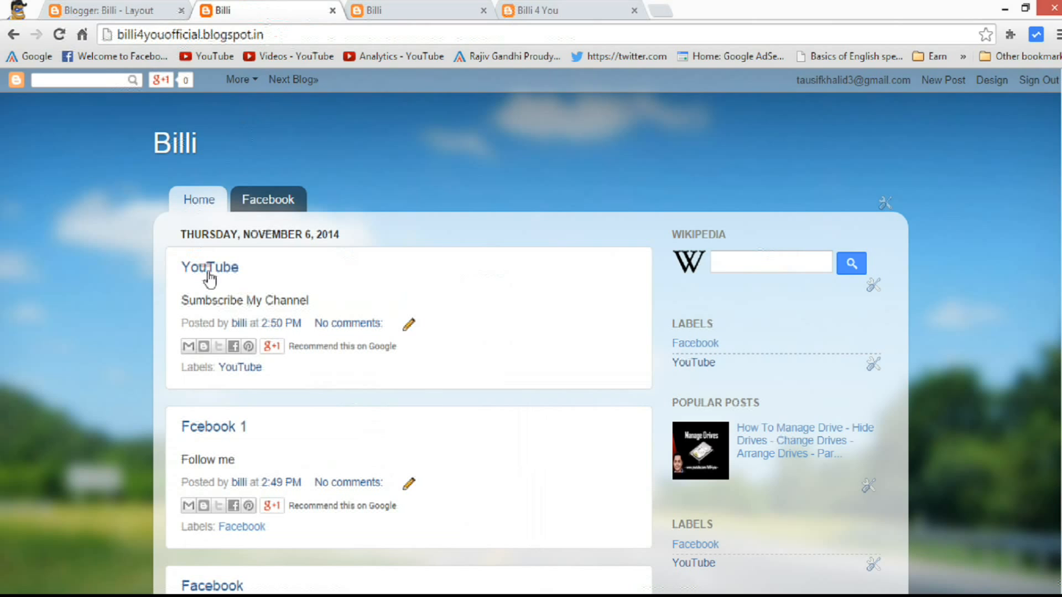
click(240, 371)
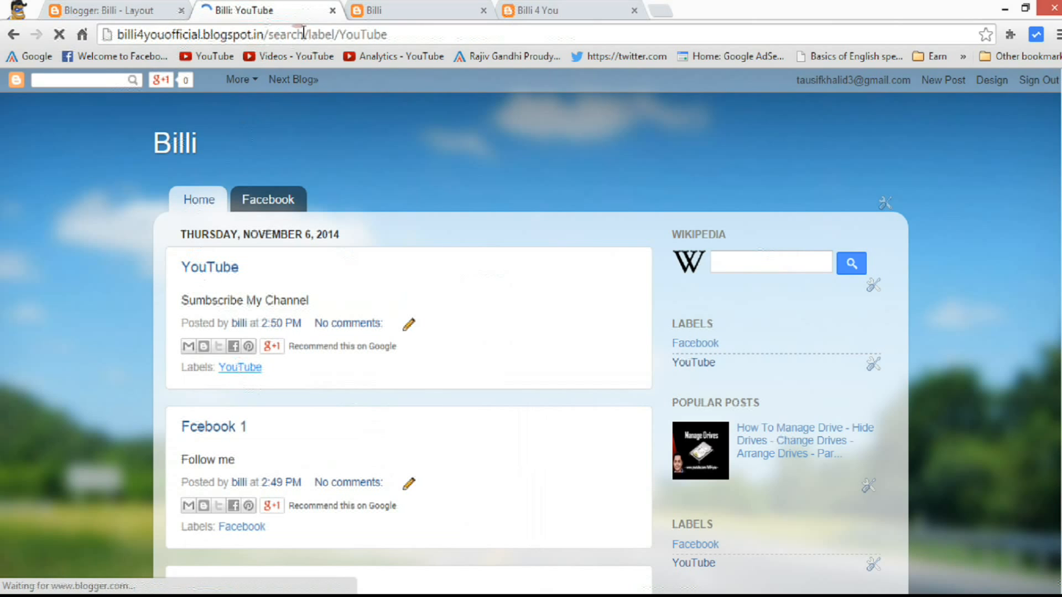
click(315, 34)
right_click(315, 35)
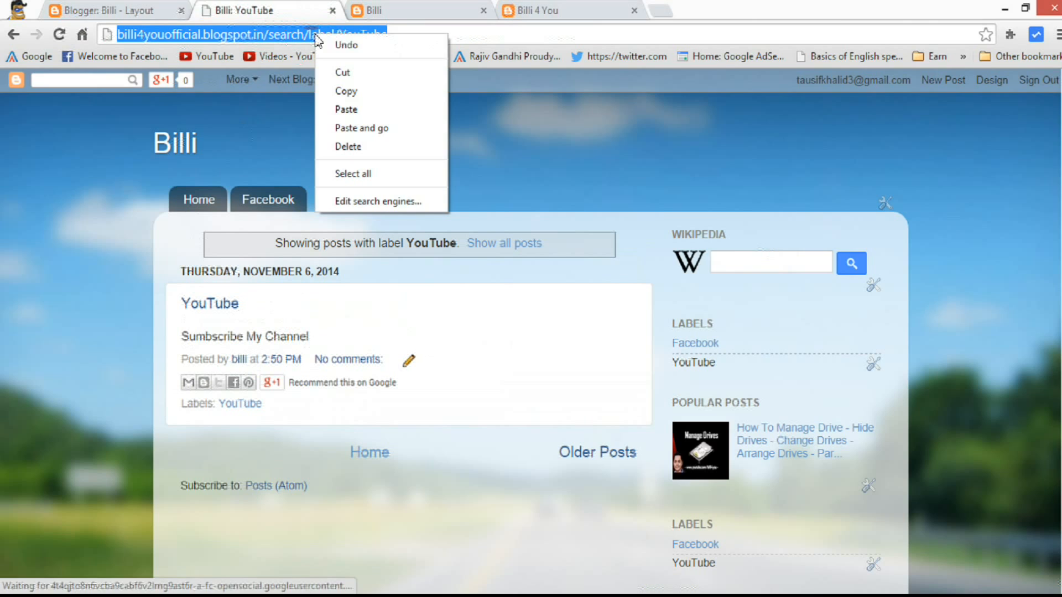
click(342, 91)
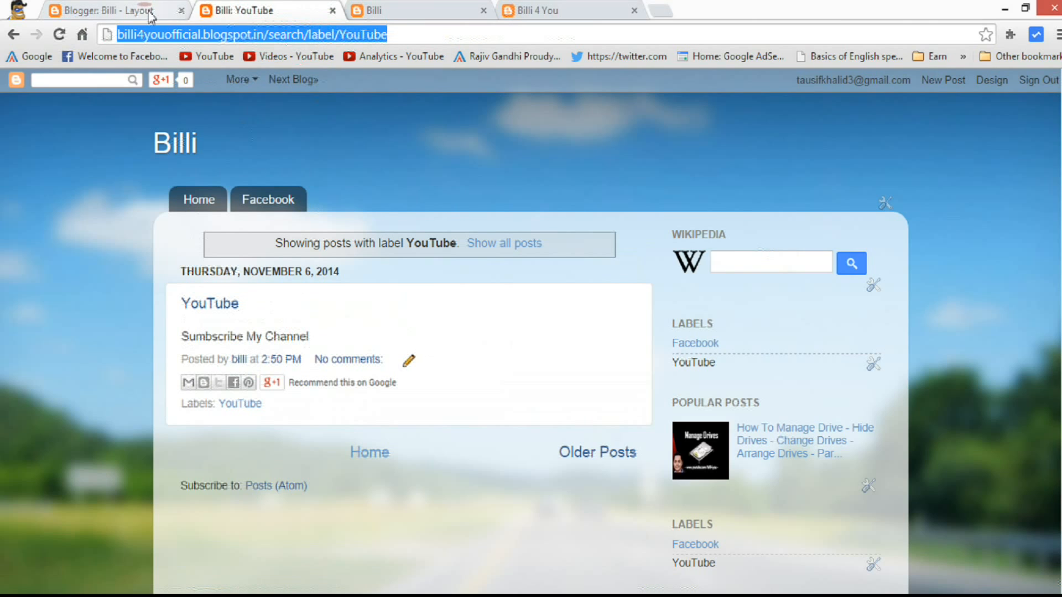
click(271, 72)
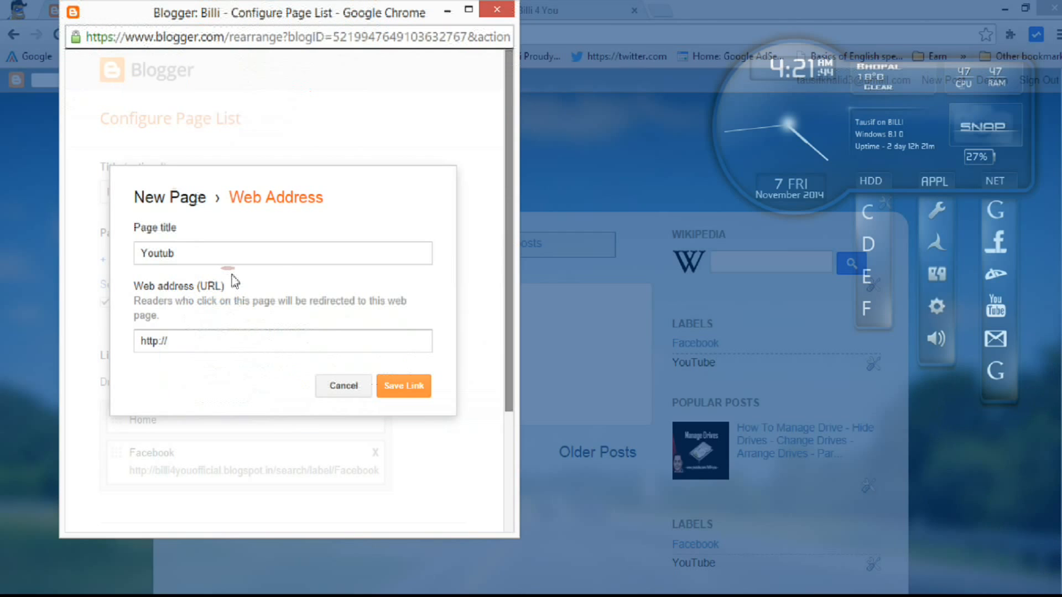
click(212, 342)
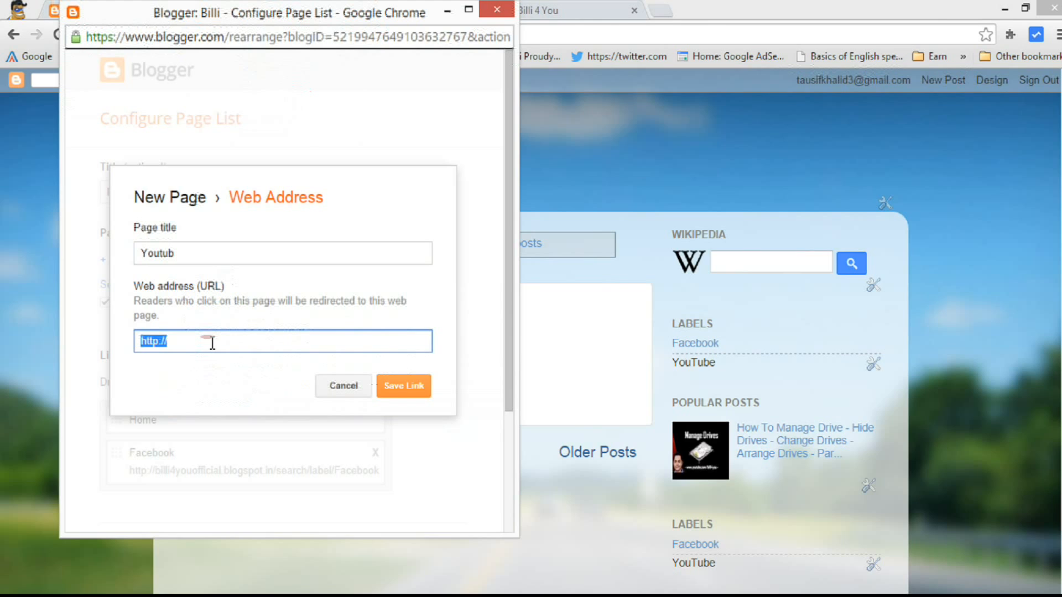
key(ctrl+v)
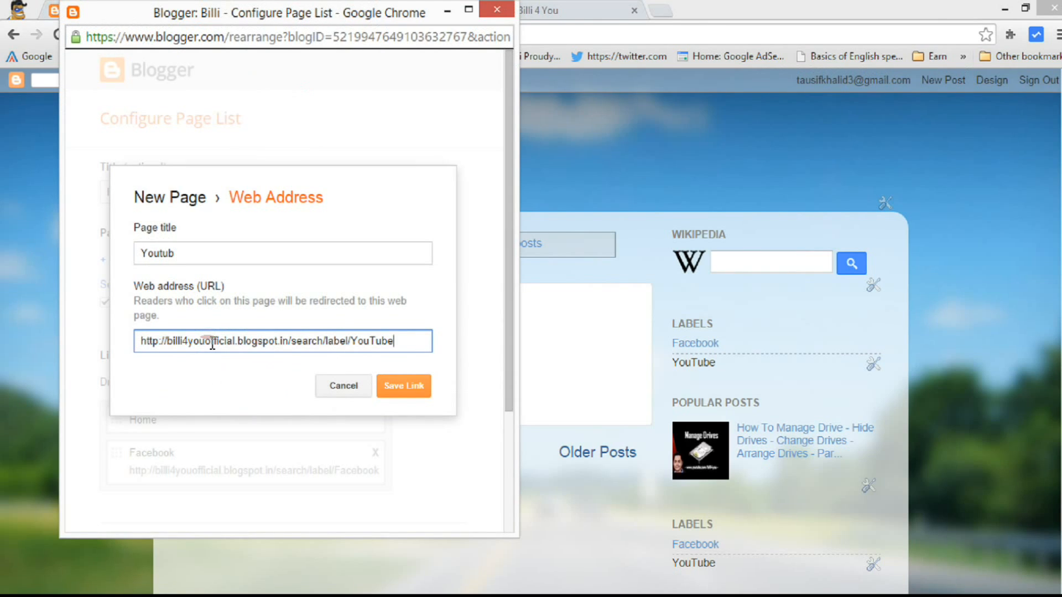
click(411, 396)
click(510, 157)
drag(510, 157, 495, 417)
click(108, 490)
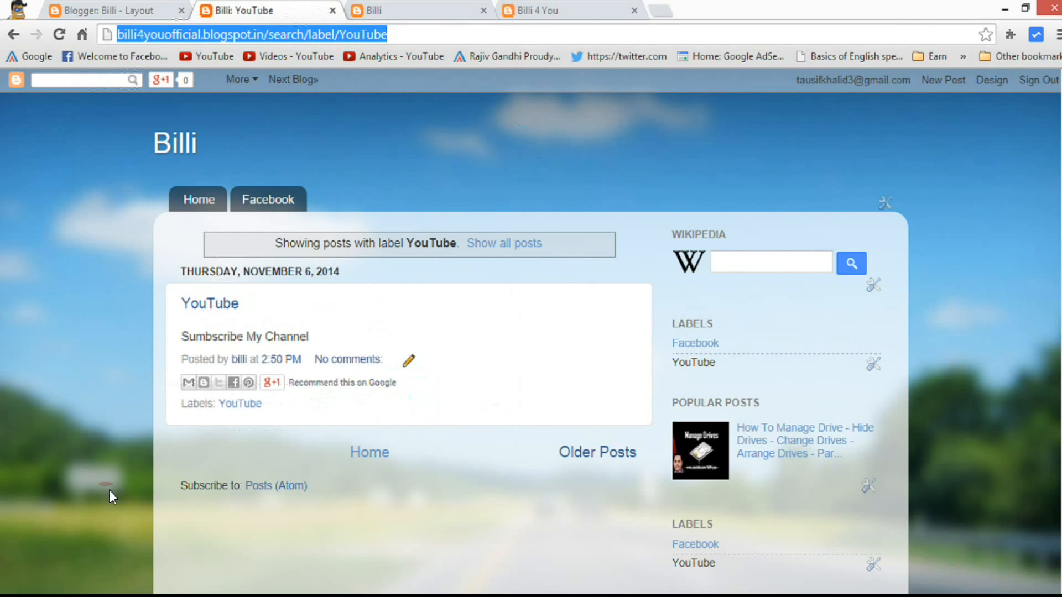
click(126, 11)
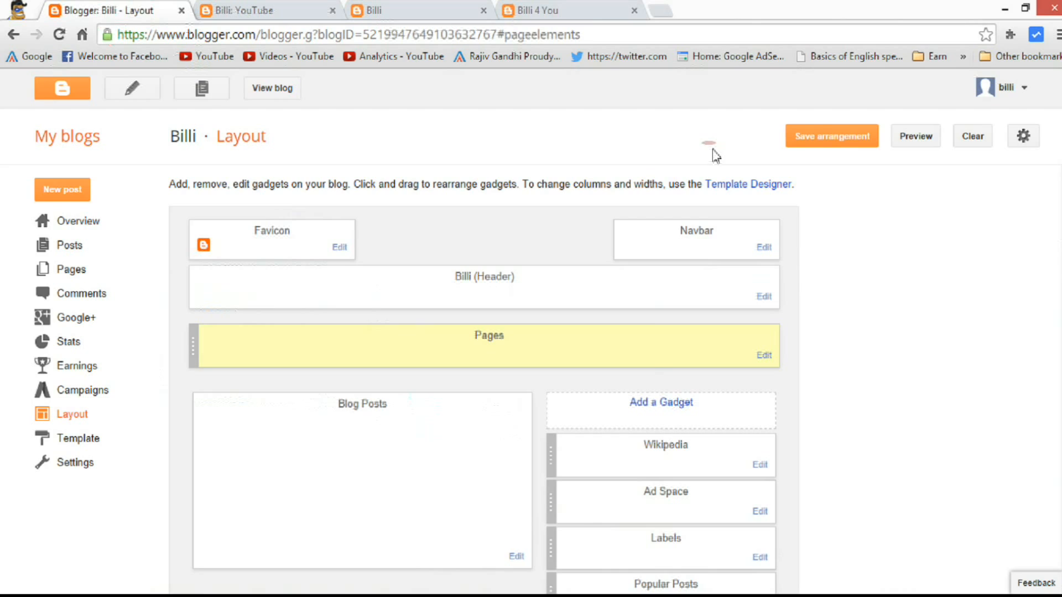
click(833, 138)
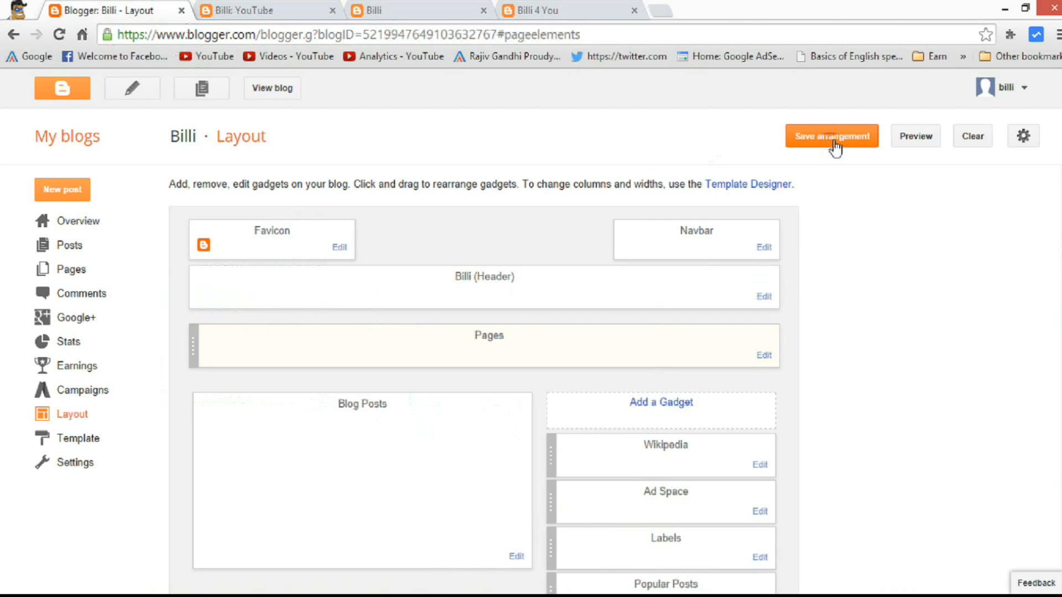
Step: Save the layout arrangement again and reload the live Billi blog's YouTube label page
click(833, 138)
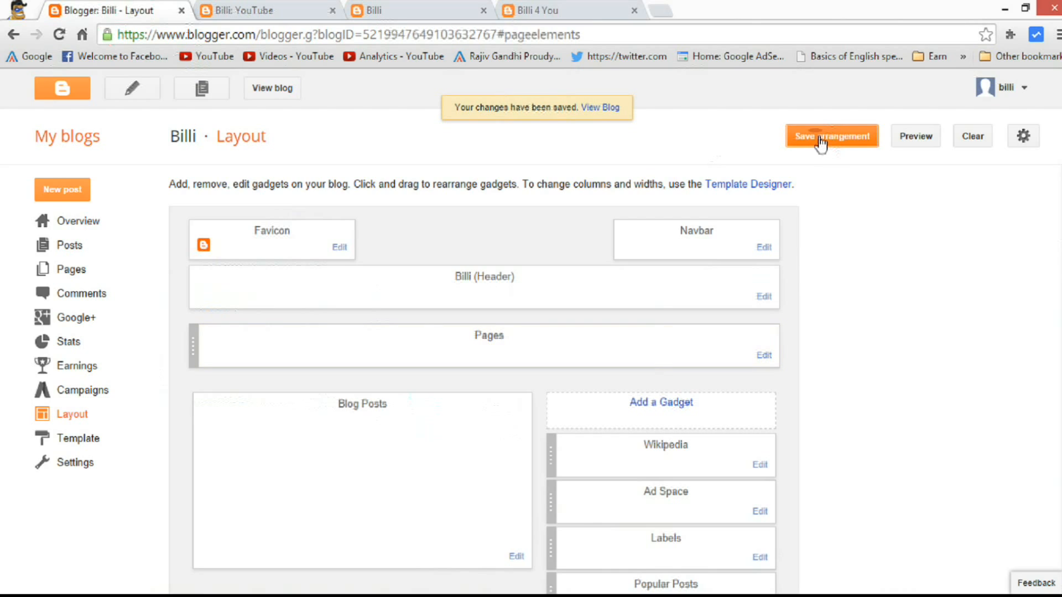
click(472, 142)
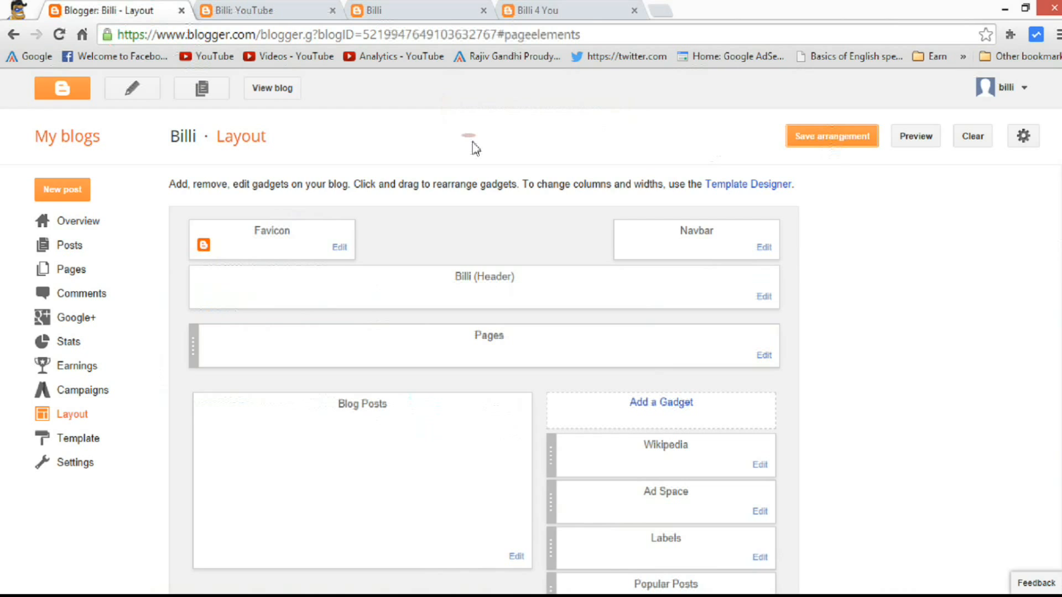
click(277, 13)
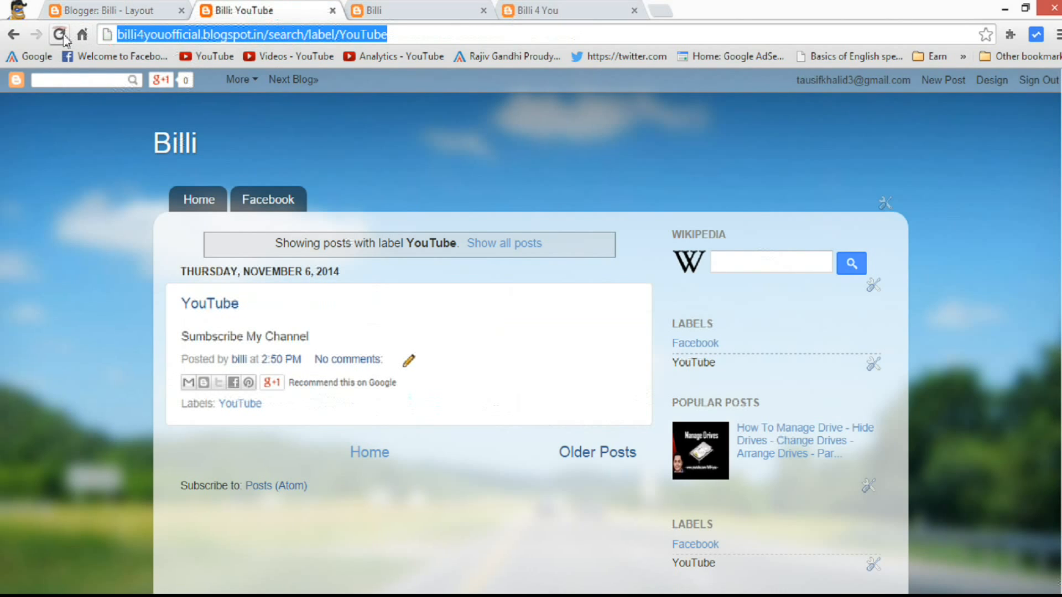
click(61, 35)
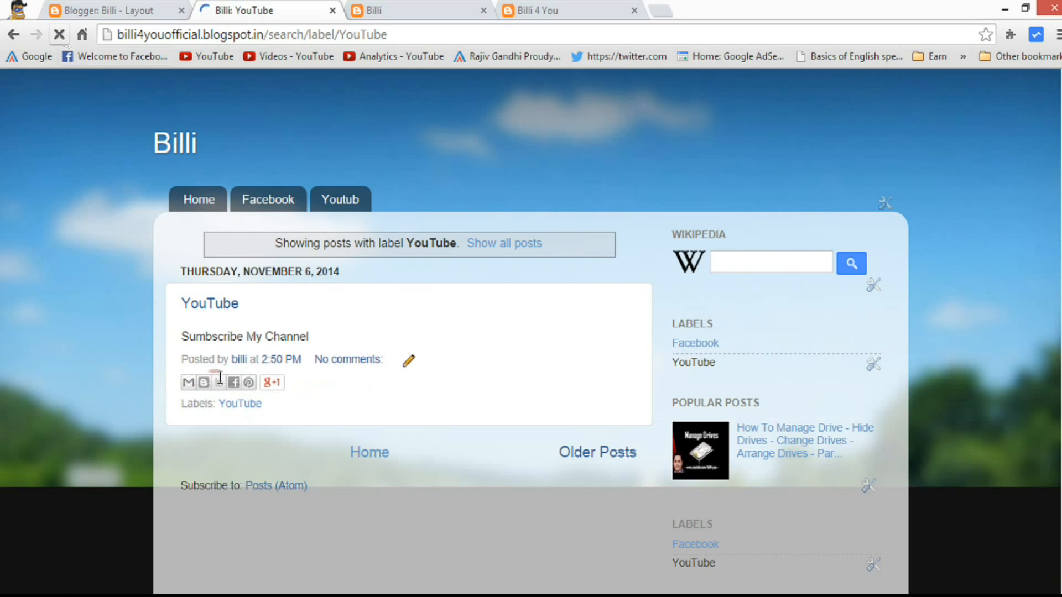
Step: Check the live blog's tab menu by opening its Youtub, Facebook and Home tabs in turn
click(338, 199)
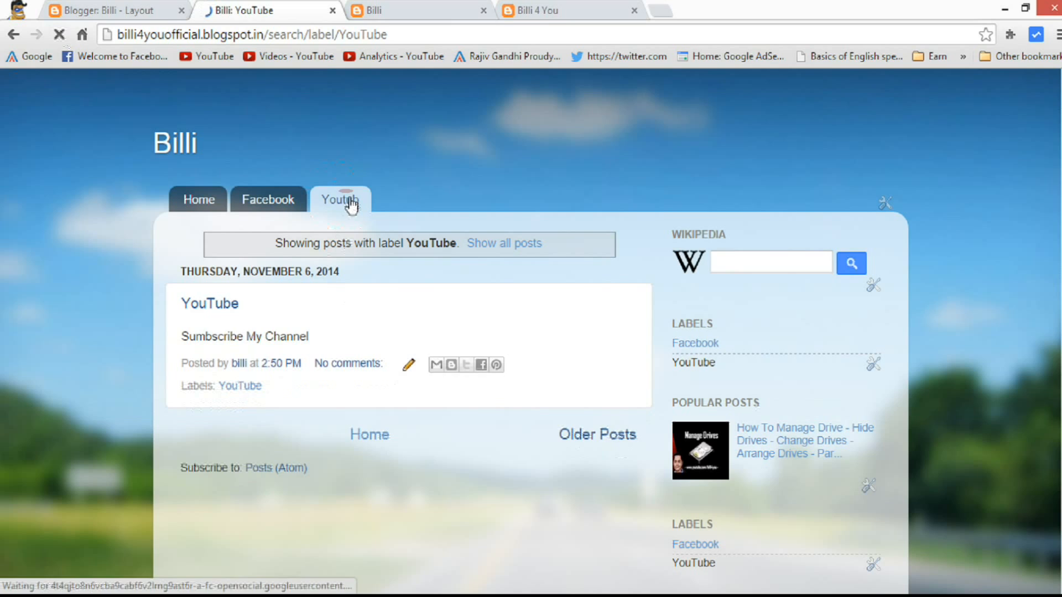
click(270, 200)
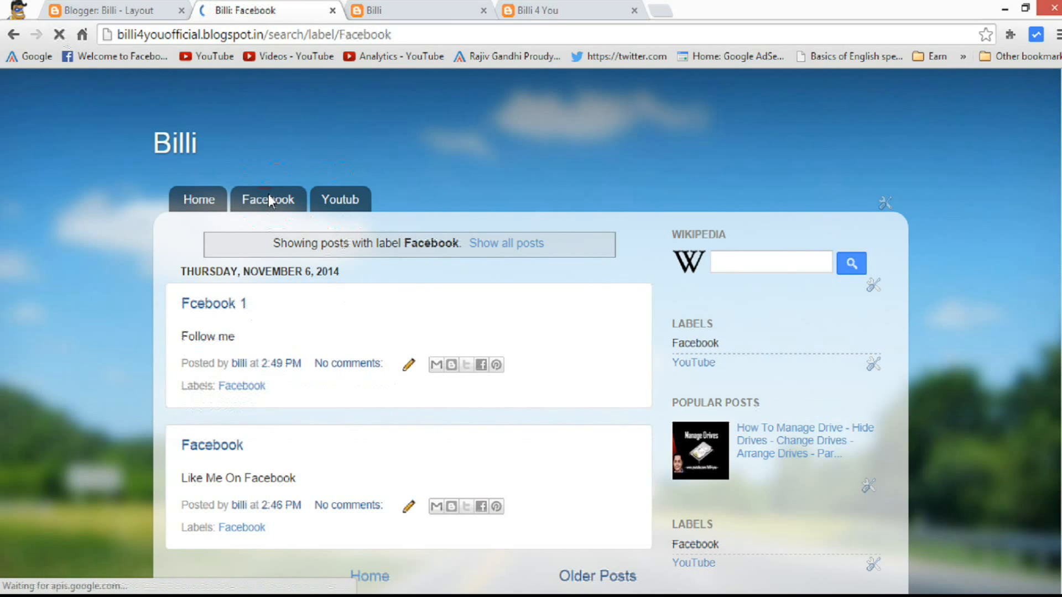
click(205, 204)
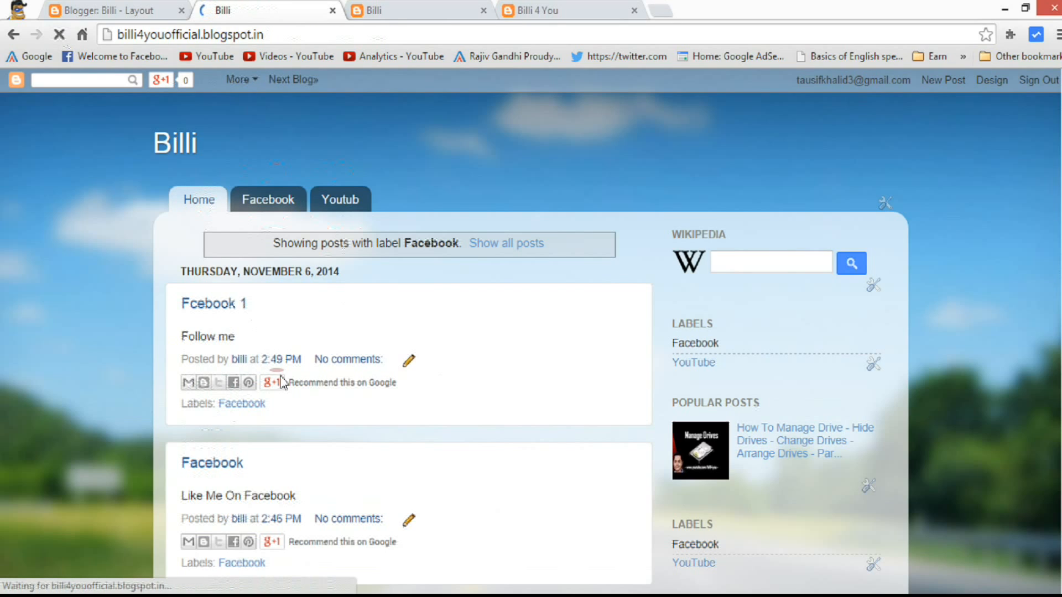
Step: Close the open blog pages, keeping only the Blogger layout page, and minimize the browser window
click(332, 11)
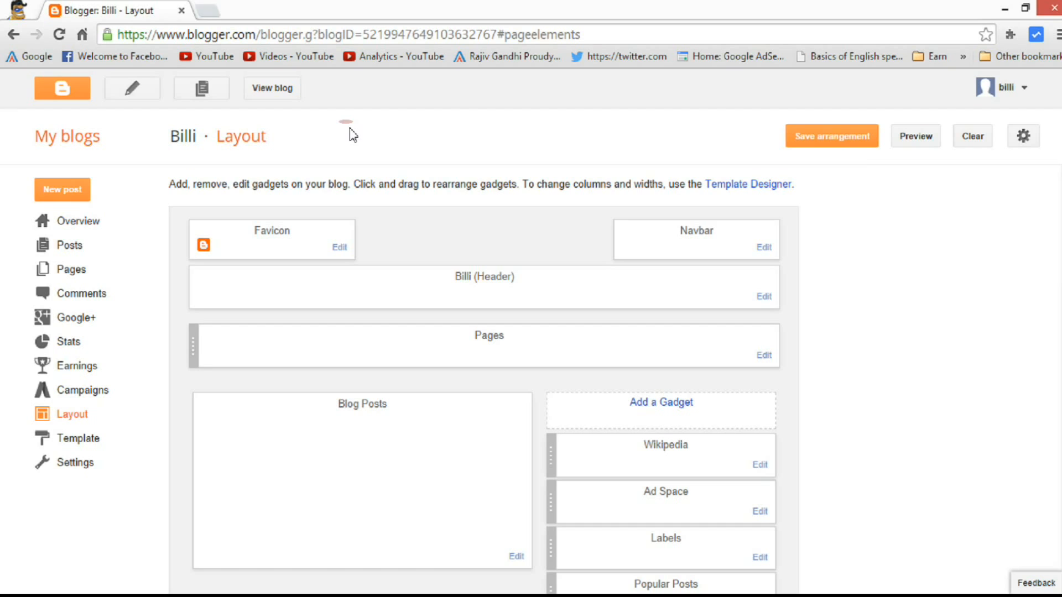
click(1003, 8)
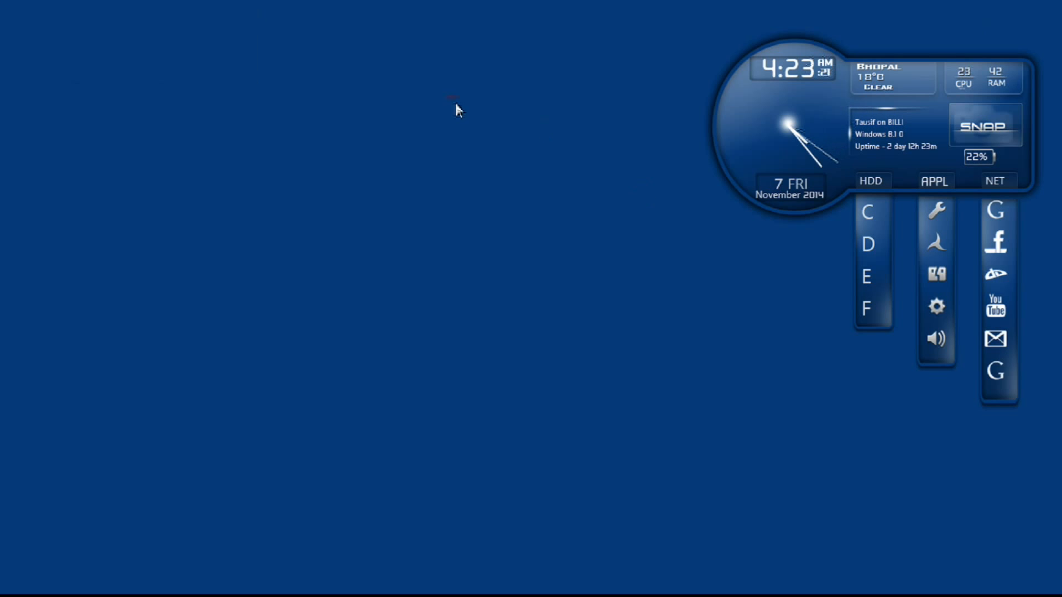